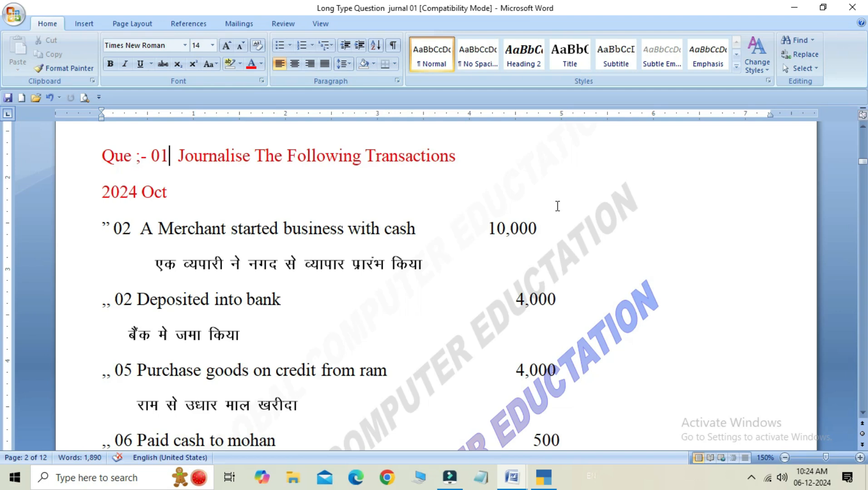
Examine the opening transactions of Question 01, from starting the business with cash to the 06 October cash payment
key("Down")
key("Down")
key("Down")
key("Down")
key("Down")
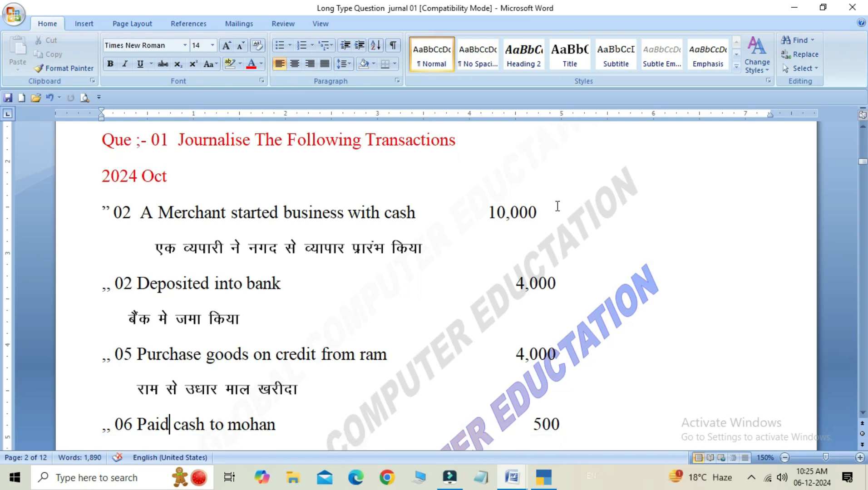
key("Down")
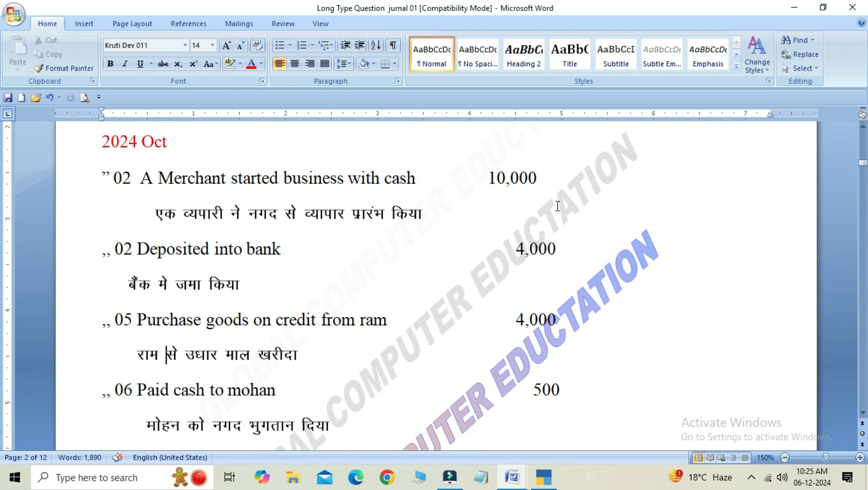
key("Up")
key("Up")
key("Up")
key("Up")
key("Up")
key("Up")
key("Up")
key("Up")
key("Down")
key("Down")
key("Down")
key("Down")
key("Down")
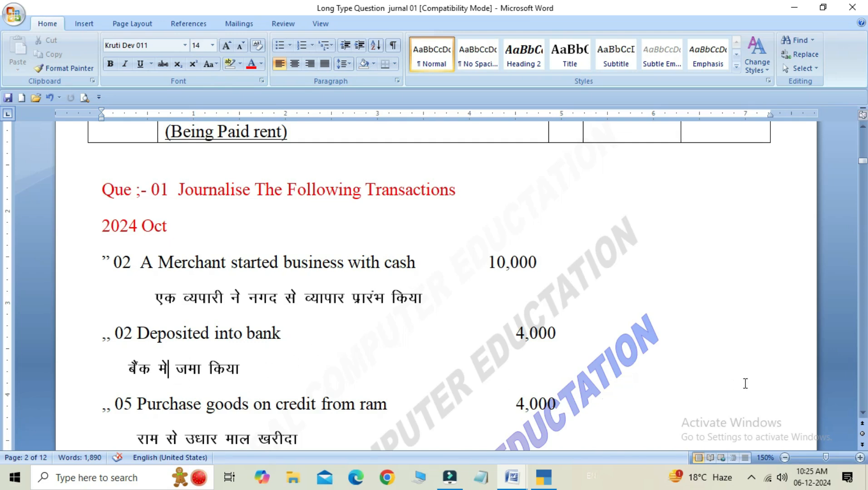
Read the remaining Question 01 transactions through the 30 October rent payment, up to the start of the Solution
left_click(861, 414)
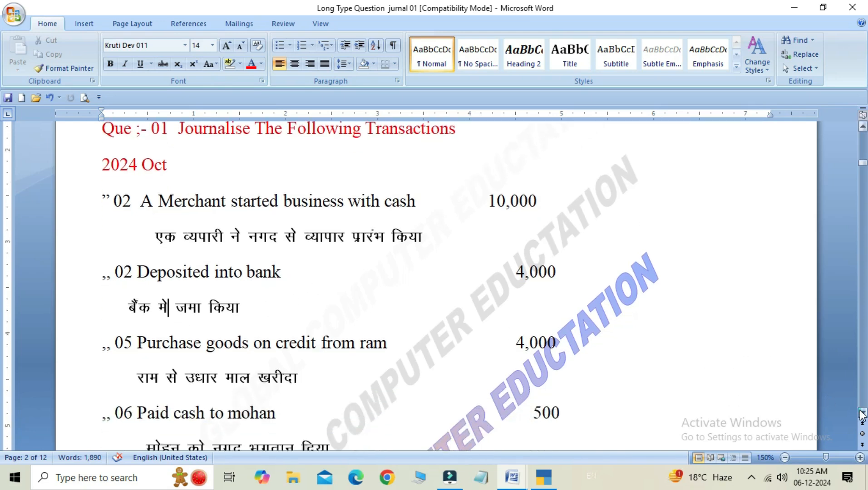
left_click(862, 414)
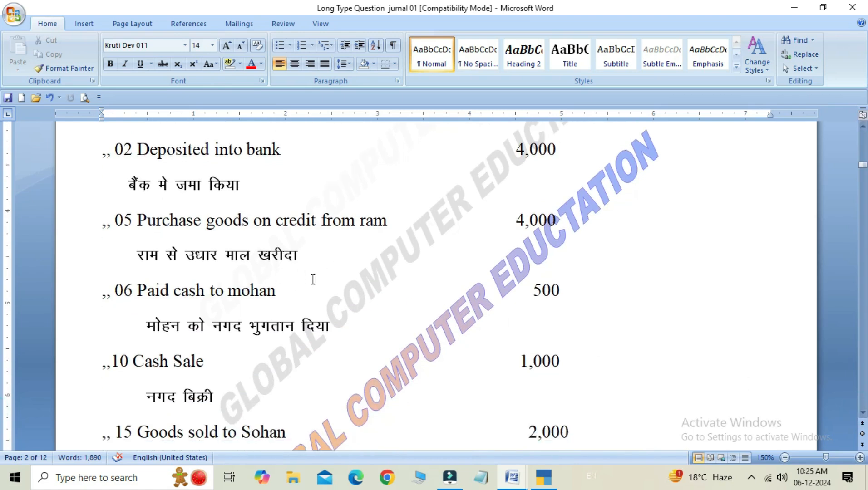
left_click(289, 289)
left_click(863, 414)
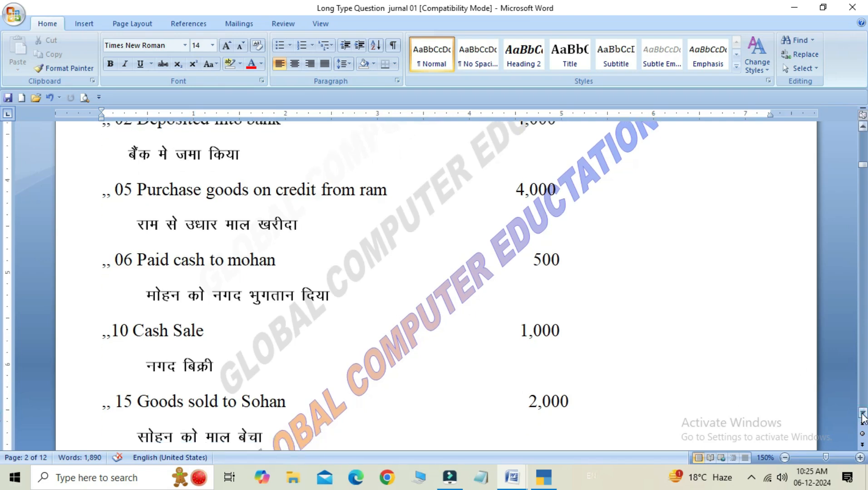
left_click(862, 414)
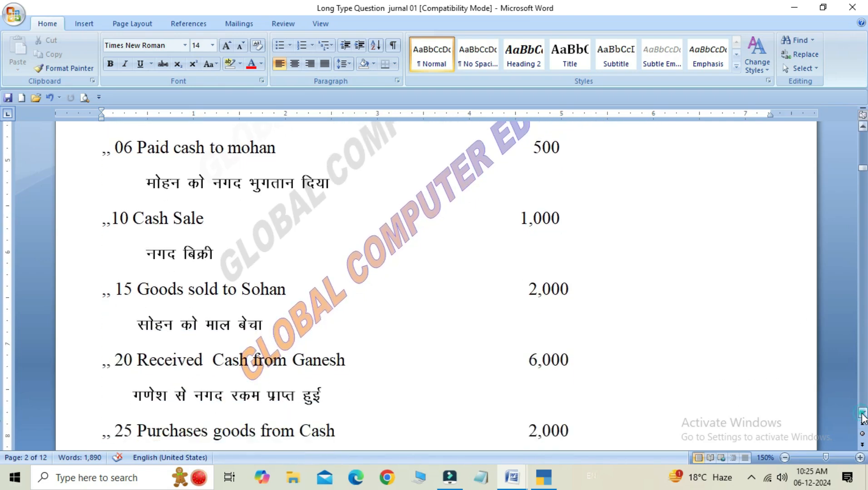
left_click(230, 226)
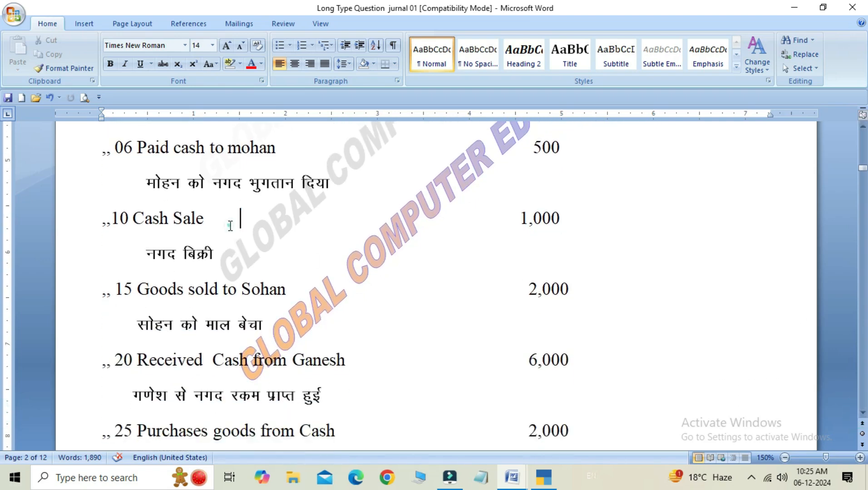
left_click(226, 291)
left_click(863, 414)
left_click(863, 414)
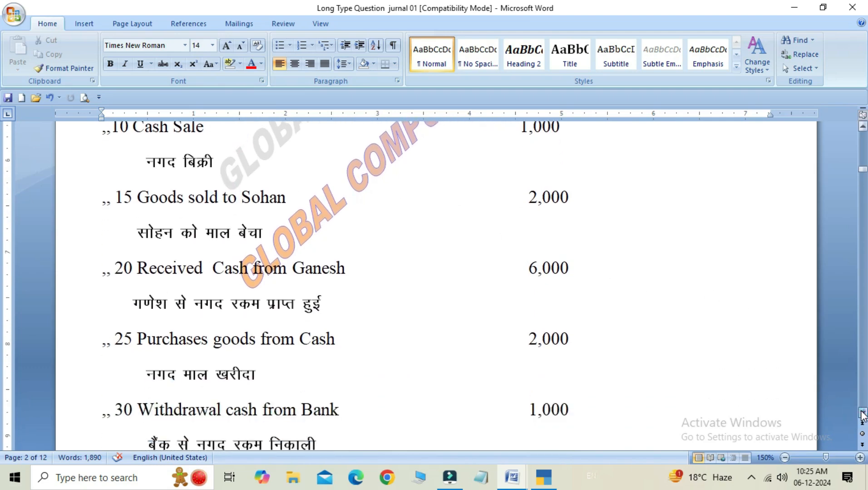
left_click(862, 414)
left_click(863, 414)
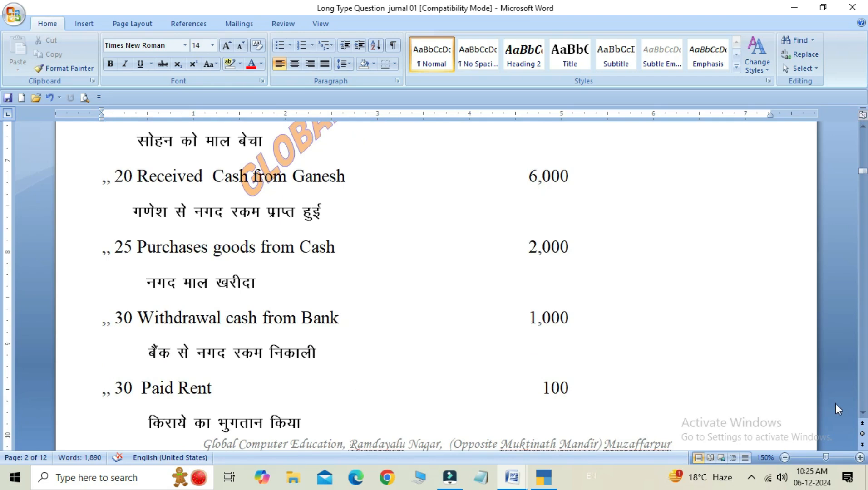
scroll(1, 420, "down", 2)
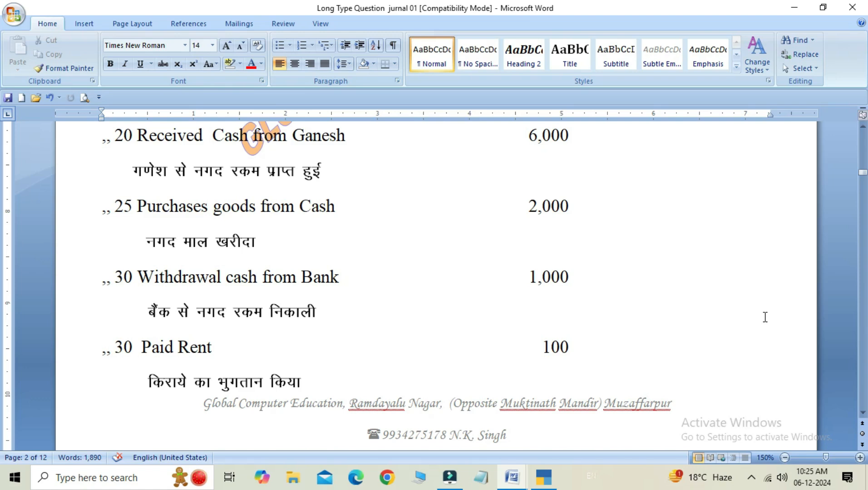
left_click(862, 413)
left_click(864, 414)
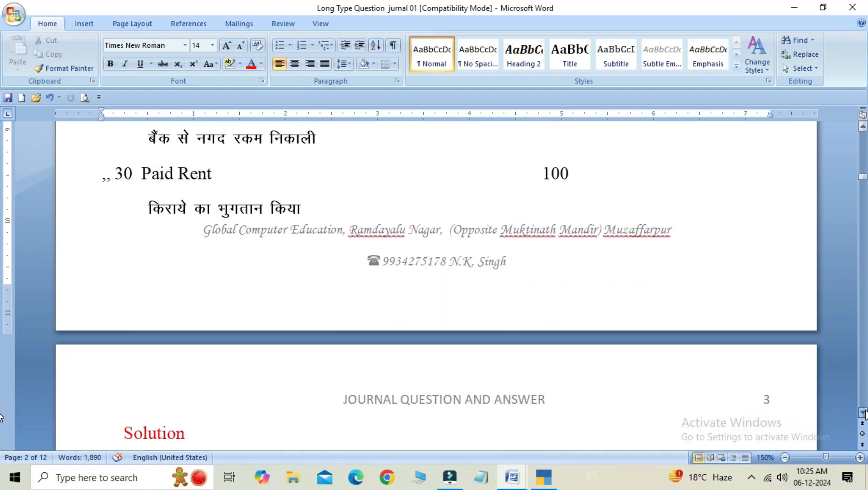
Examine the Solution table's journal entries dated 02 to 10 October 2024, including their debit and credit amounts
left_click_drag(864, 414, 864, 414)
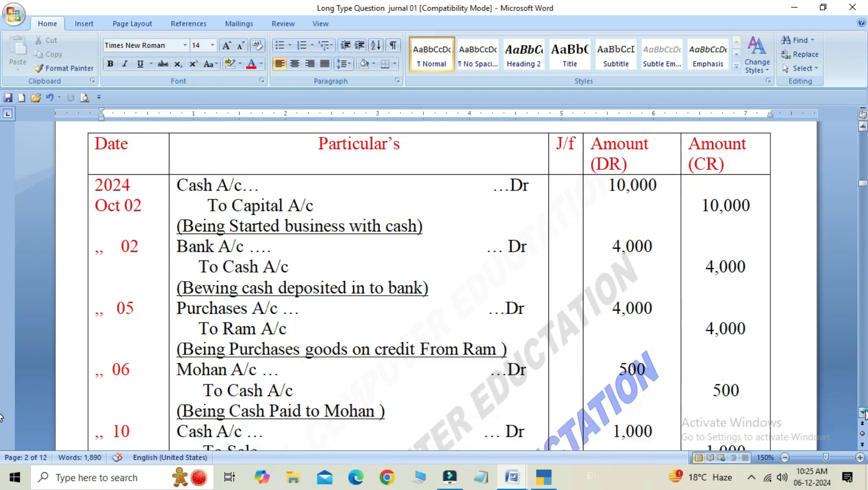
left_click(308, 183)
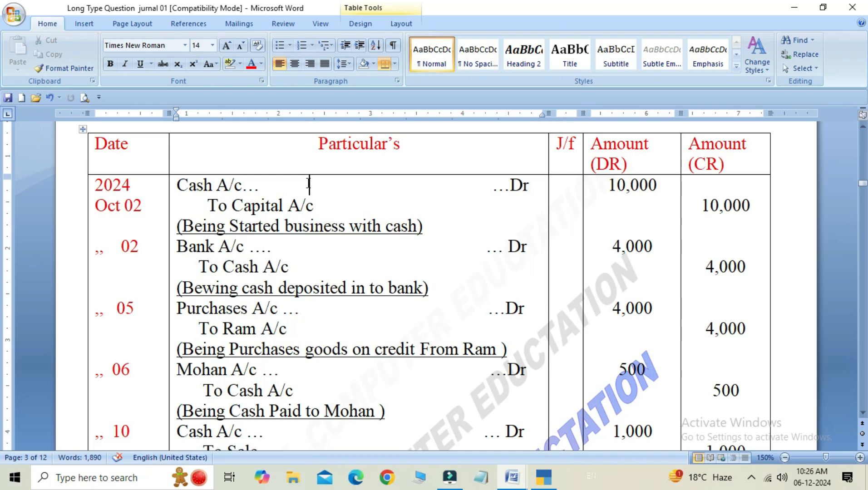
key("Down")
key("Down")
key("Down")
key("Down")
key("Down")
key("Down")
key("Down")
key("Down")
key("Down")
key("Down")
key("Down")
key("Down")
key("Down")
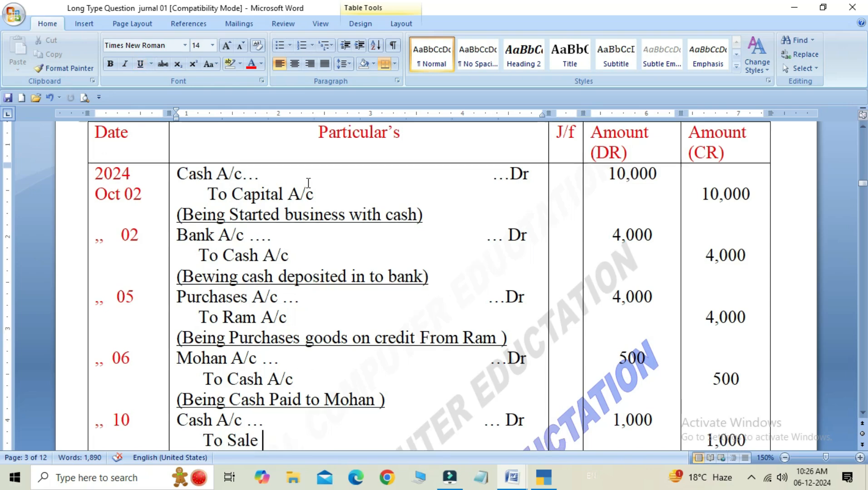
Examine the Solution table's journal entries from the 10 October cash sale to the 30 October rent payment
key("Down")
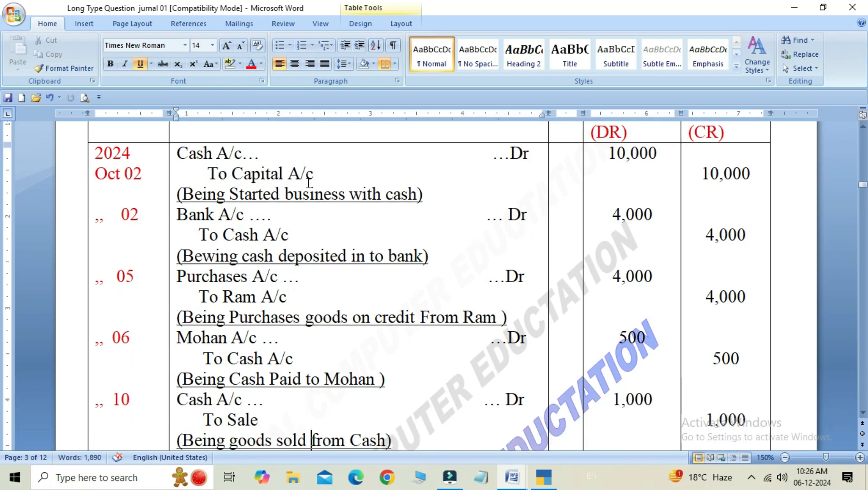
key("Down")
key("Down")
key("Down")
key("Down")
key("Down")
key("Down")
key("Down")
key("Down")
key("Down")
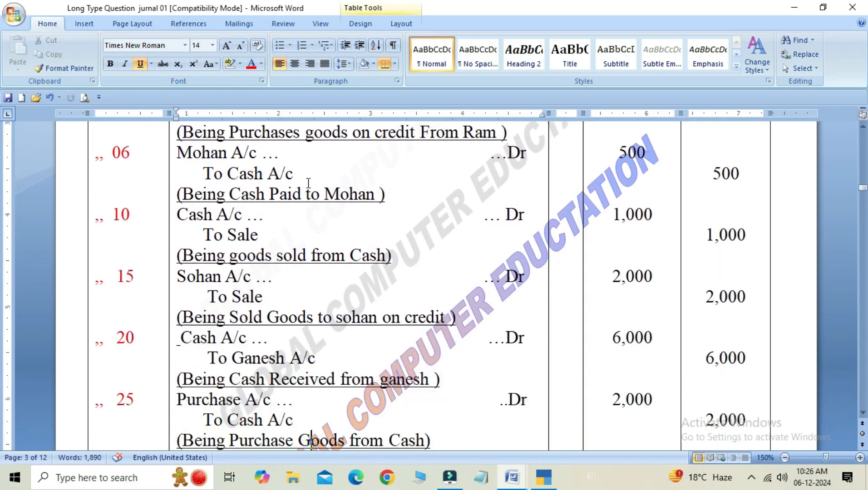
key("Down")
key("Down")
key("Down")
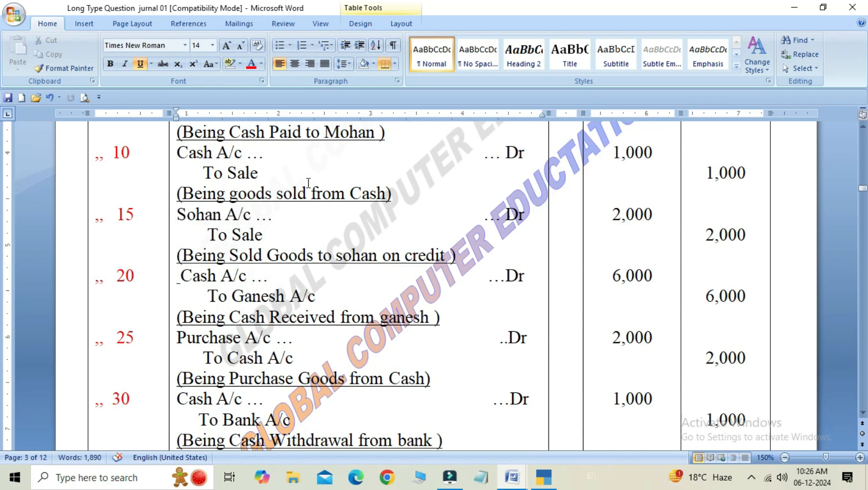
key("Down")
key("Down")
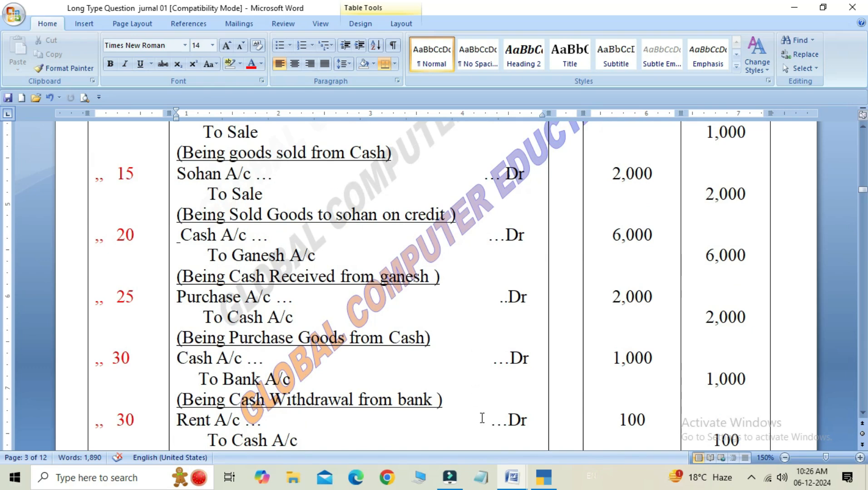
Switch to the document TALLY LIST OF GROUPS ENG AND HINDI and go to the GROUP CREATION list on page 8
mouse_move(509, 485)
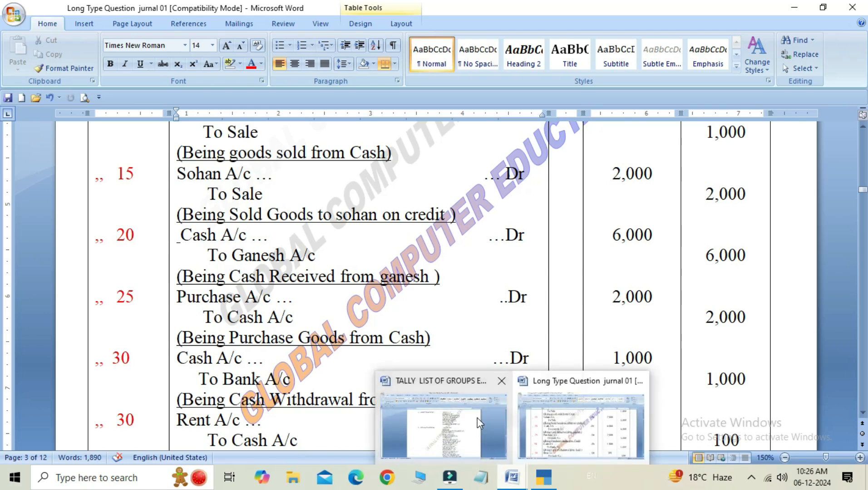
left_click(478, 417)
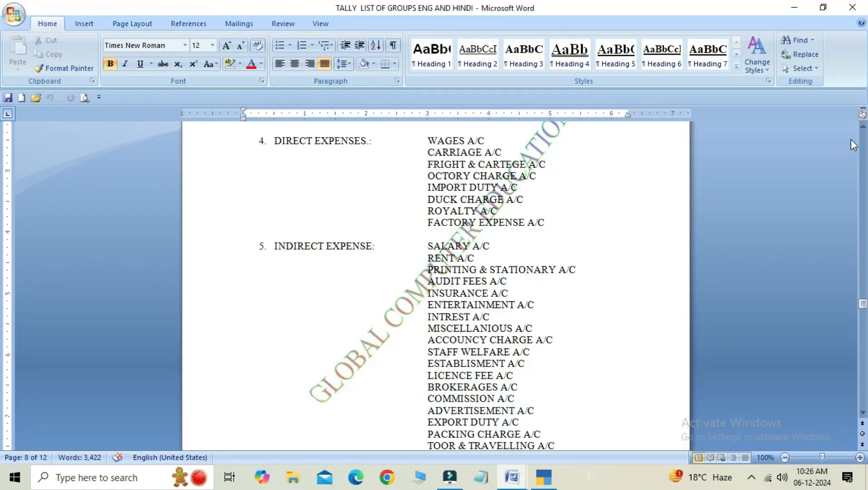
left_click_drag(863, 129, 862, 129)
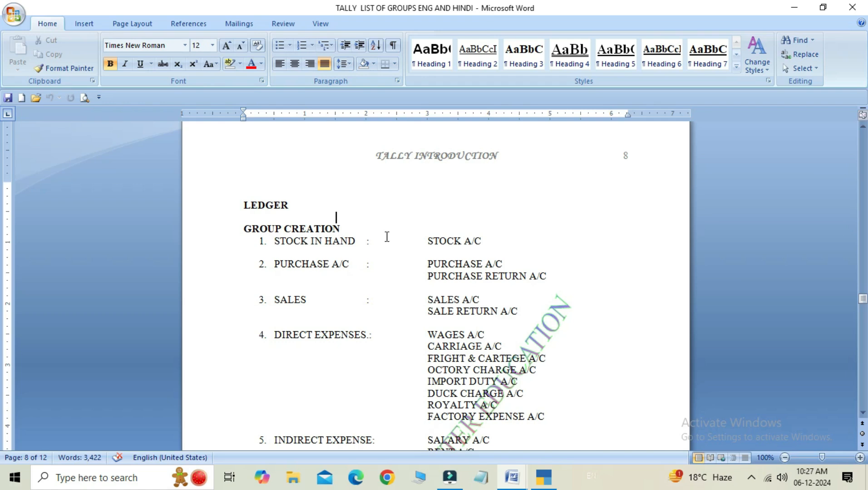
Examine which ledgers belong to the Stock in Hand, Purchase, Sales and Direct Expenses groups
key("Down")
key("Down")
key("Down")
key("Down")
key("Down")
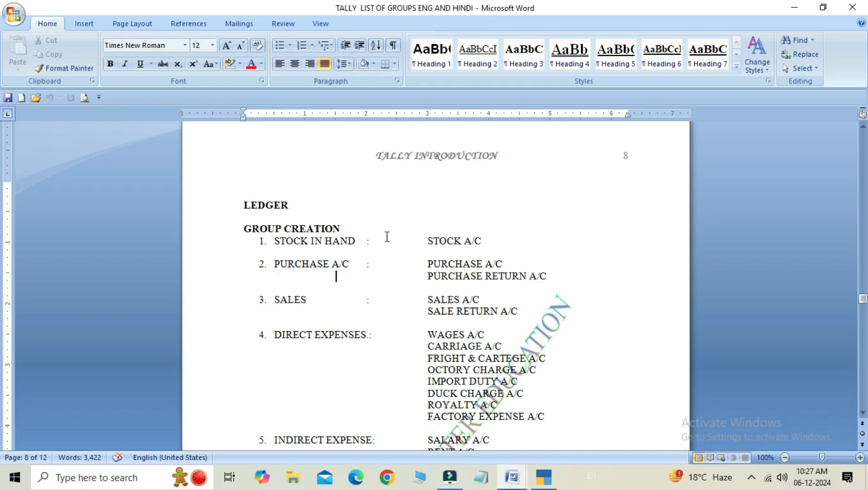
key("Down")
key("Down")
key("Down")
key("Down")
key("Down")
key("Down")
key("Down")
key("Down")
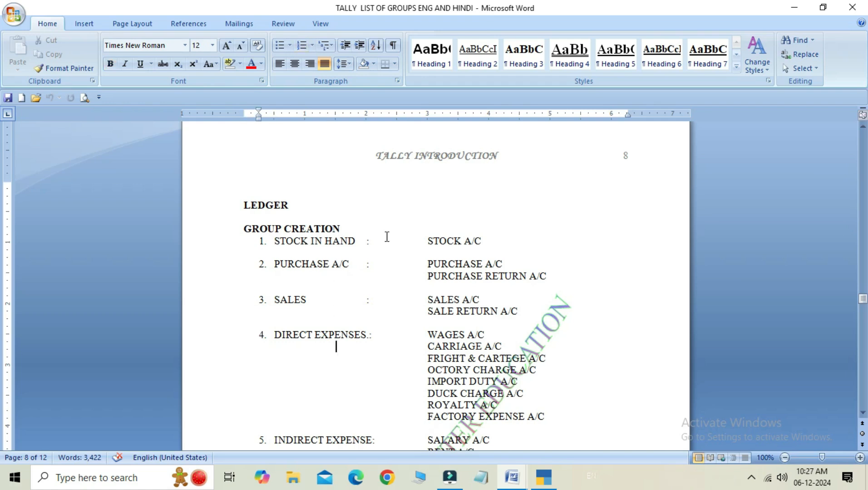
key("Down")
key("Down")
key("Down")
key("Down")
key("Down")
key("Down")
key("Down")
key("Down")
key("Down")
key("Down")
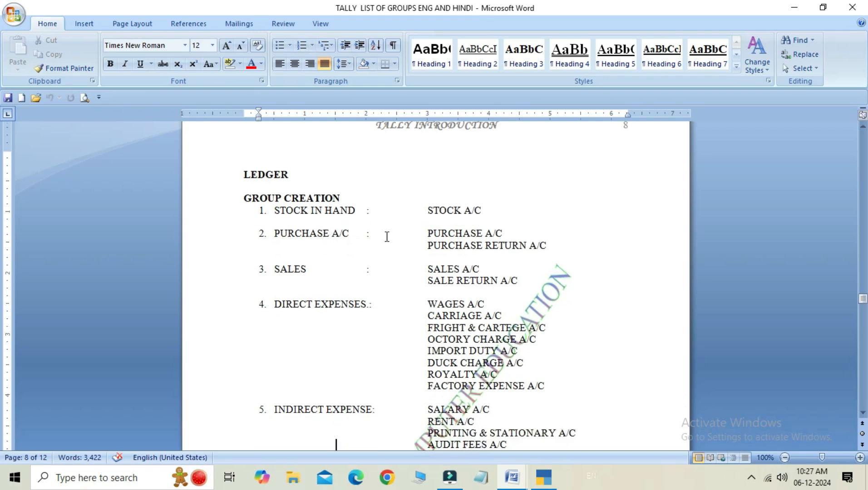
Examine the ledgers listed under the Indirect Expense group, from Salary A/C to Discount A/C
key("Down")
key("Down")
key("Down")
key("Down")
key("Down")
key("Down")
key("Down")
key("Down")
key("Down")
key("Down")
key("Down")
key("Down")
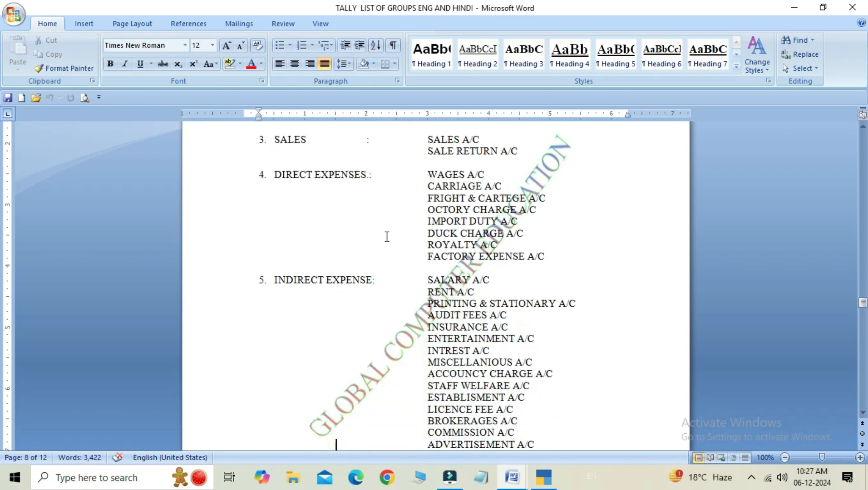
key("Down")
key("Down")
key("Down")
key("Down")
key("Down")
key("Down")
key("Down")
key("Down")
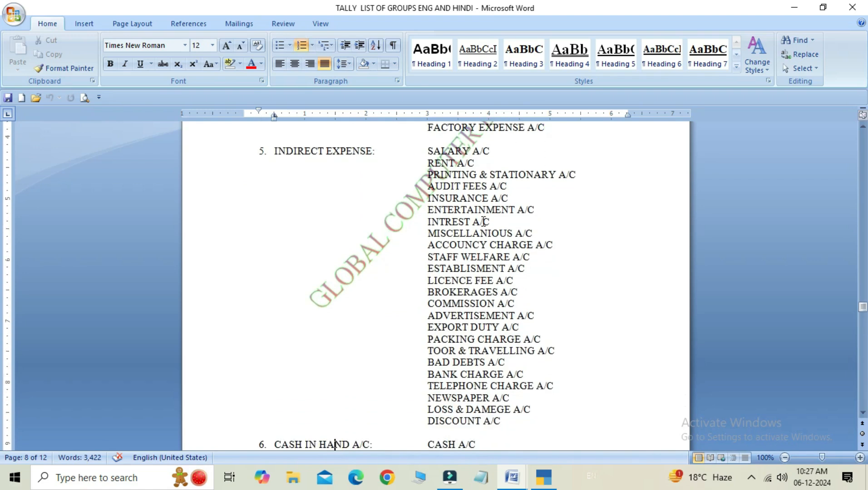
left_click(386, 151)
key("Down")
key("Down")
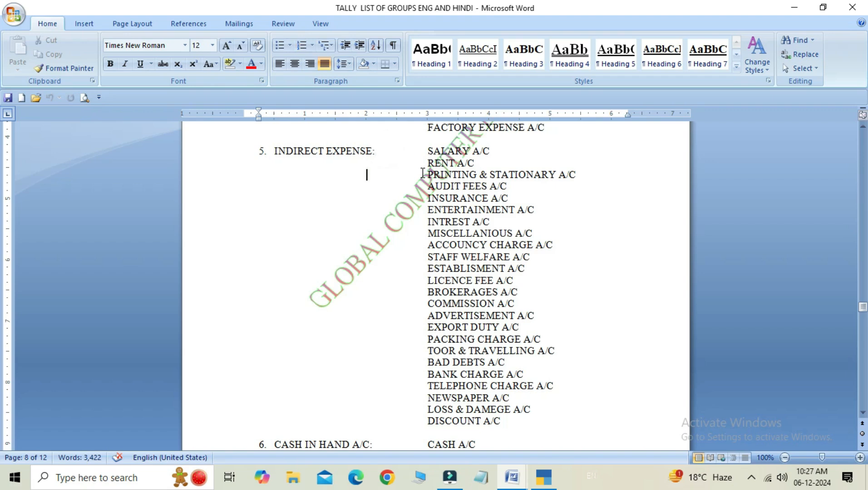
Examine the ledgers under the Cash in Hand, Cash at Bank, Capital and Indirect Income groups
scroll(422, 173, "down", 8)
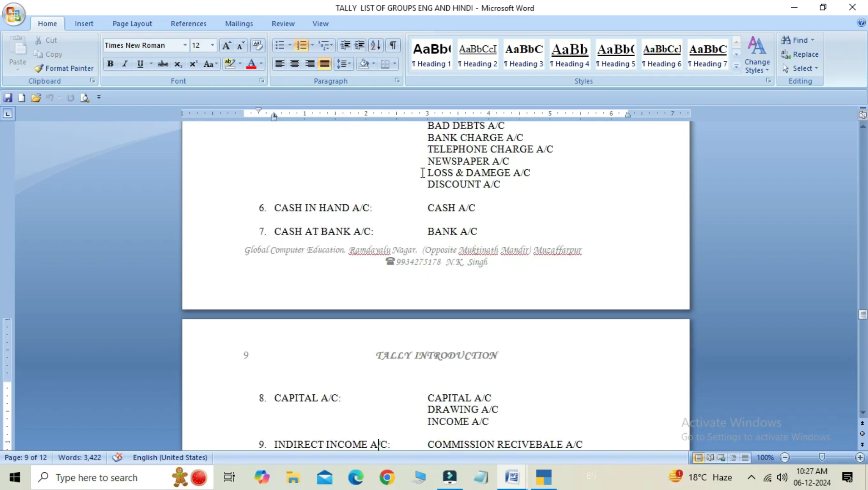
scroll(422, 173, "down", 3)
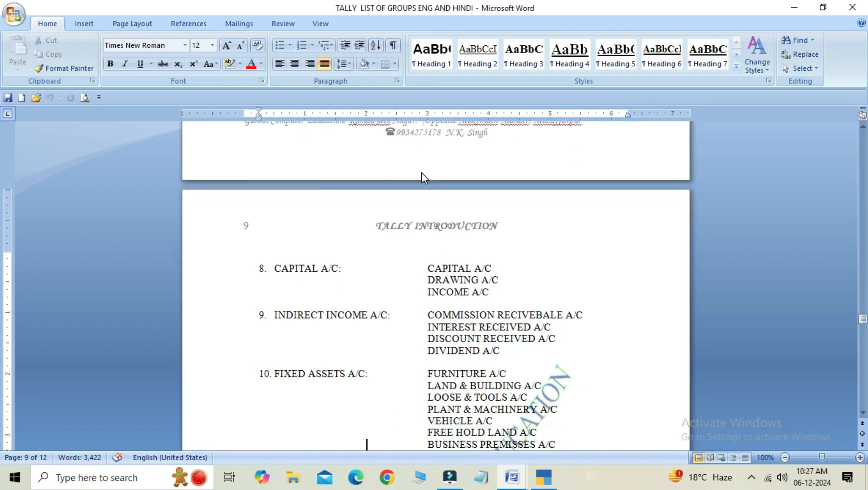
key("Down")
key("Down")
key("Down")
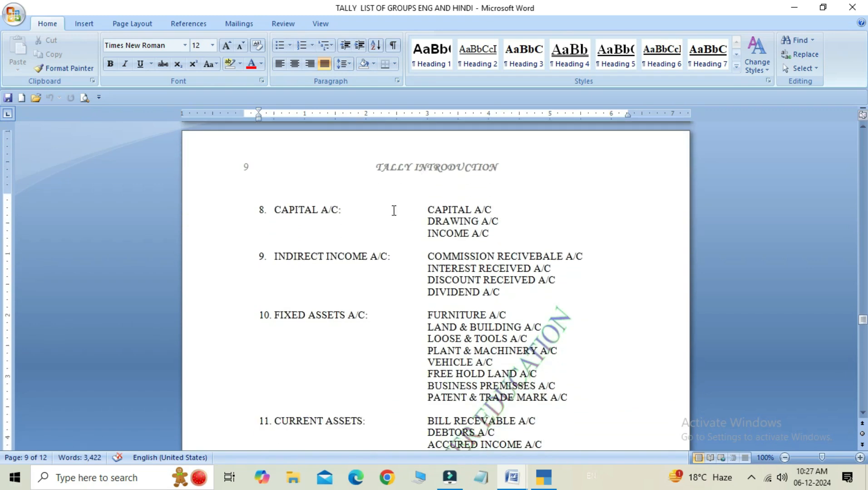
left_click(350, 211)
left_click(399, 257)
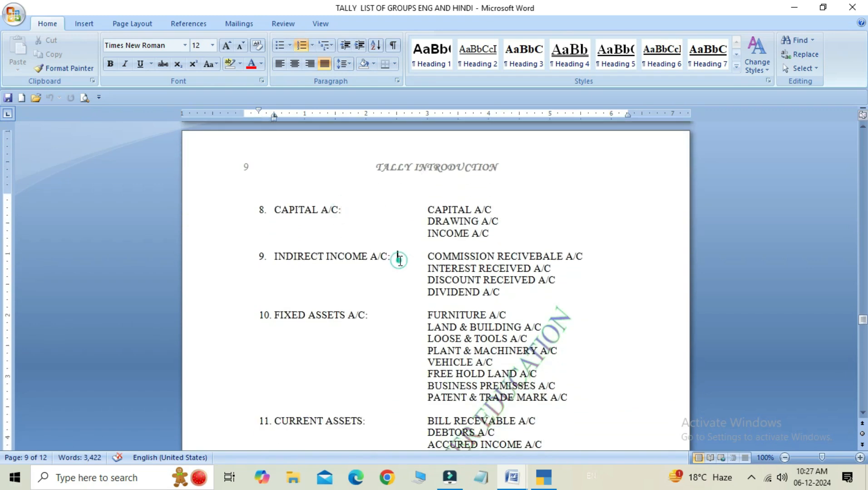
left_click(476, 257)
Examine the ledgers under the Fixed Assets, Current Assets, Reserve & Surplus and Current Liabilities groups
left_click(370, 317)
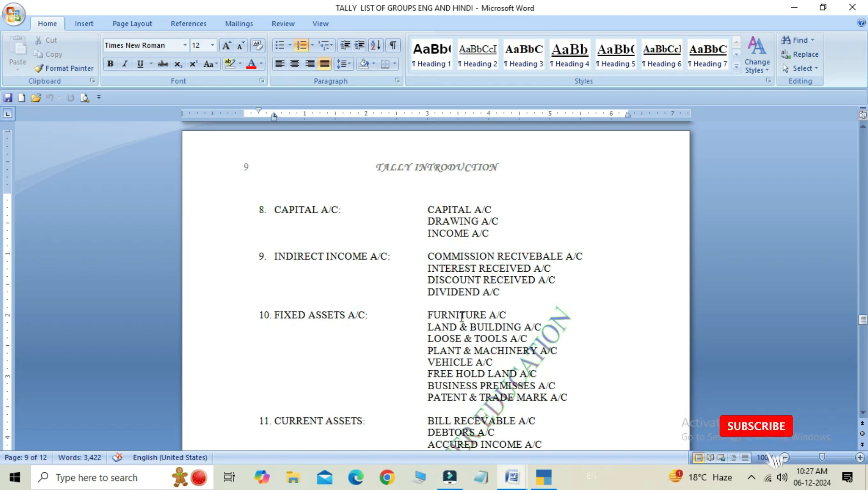
key("Down")
key("Down")
key("Down")
key("Down")
key("Down")
key("Down")
key("Down")
key("Down")
key("Down")
key("Down")
key("Down")
key("Down")
key("Down")
key("Down")
key("Down")
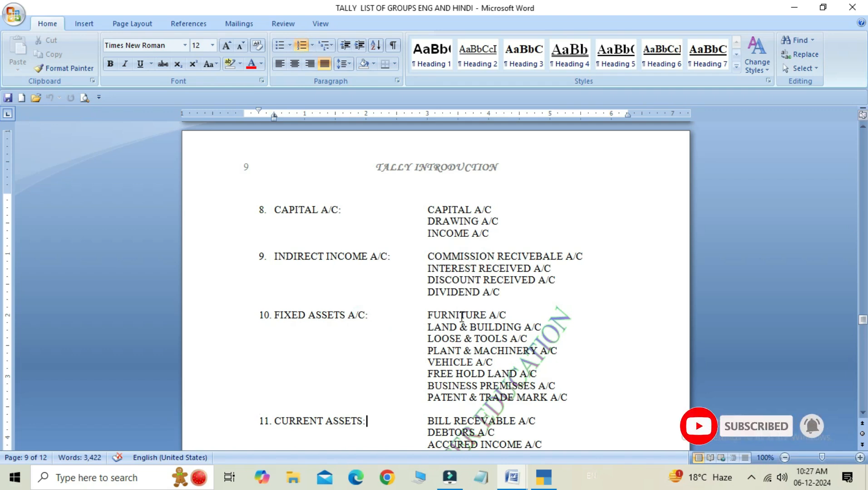
key("Down")
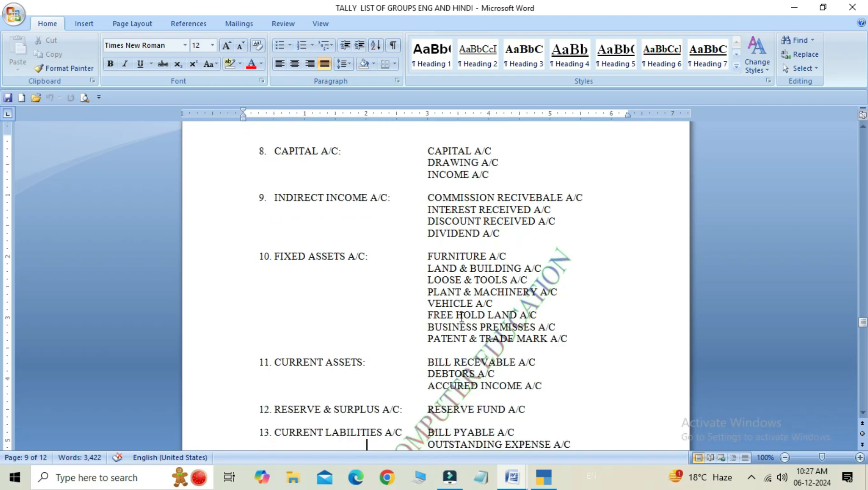
Examine the ledger groups from Fictitious Assets and Sales Tax through Loan, Sundry Creditors, Sundry Debtors and Direct Income
key("Down")
key("Down")
key("Down")
key("Down")
key("Down")
key("Down")
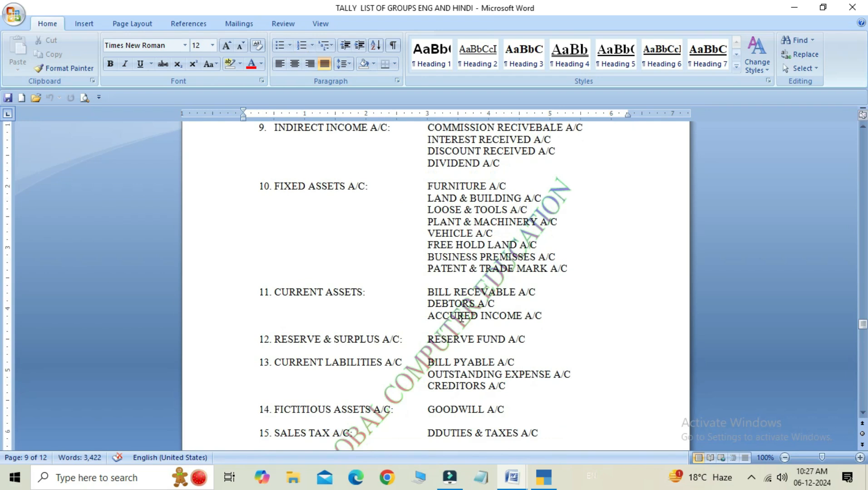
key("Down")
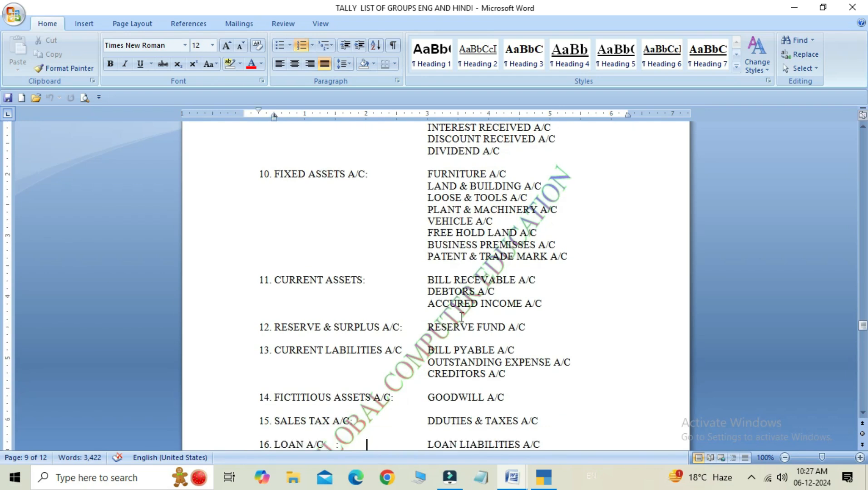
key("Down")
key("Down")
key("Down")
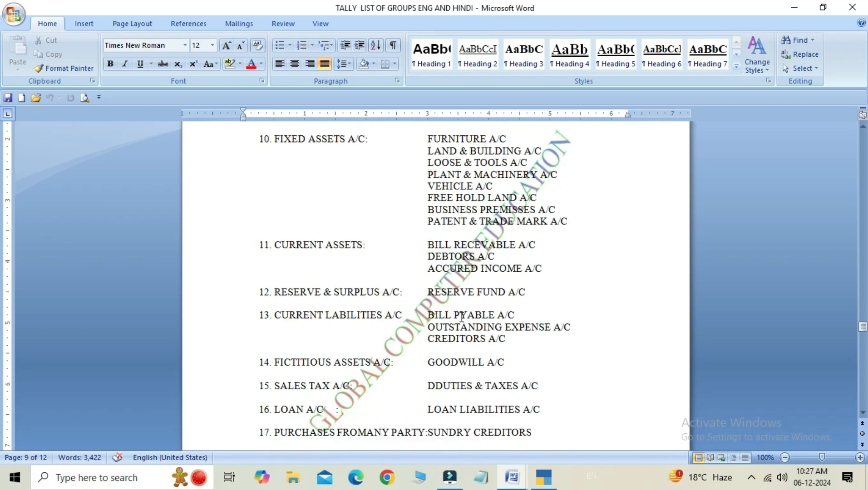
key("Down")
key("Down")
key("Down")
key("Down")
key("Down")
key("Down")
key("Down")
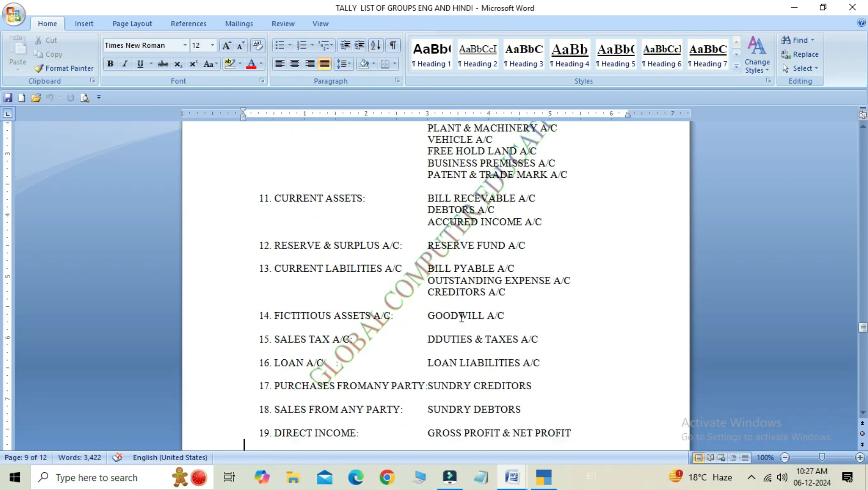
Examine the ledgers under the Indirect Income, Deposits, Loans & Advance, Investment and Suspense groups
key("Down")
key("Down")
key("Down")
key("Down")
key("Down")
key("Down")
key("Down")
key("Down")
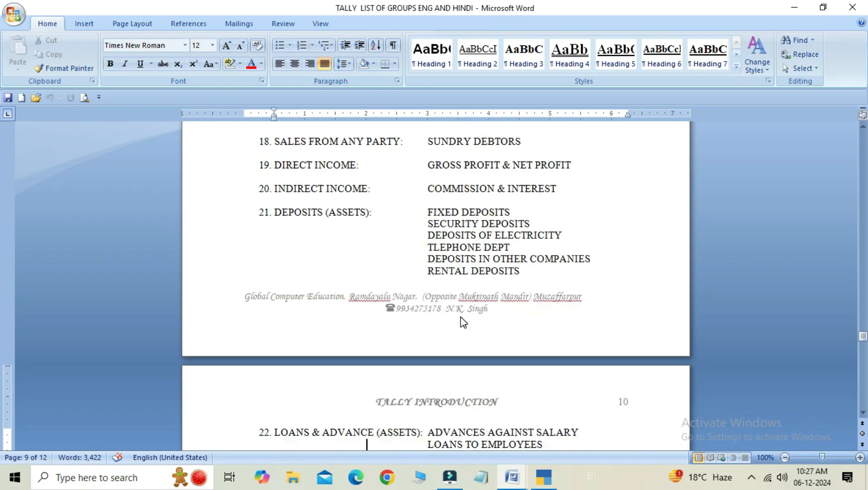
key("Down")
key("Down")
key("Down")
key("Down")
key("Down")
key("Down")
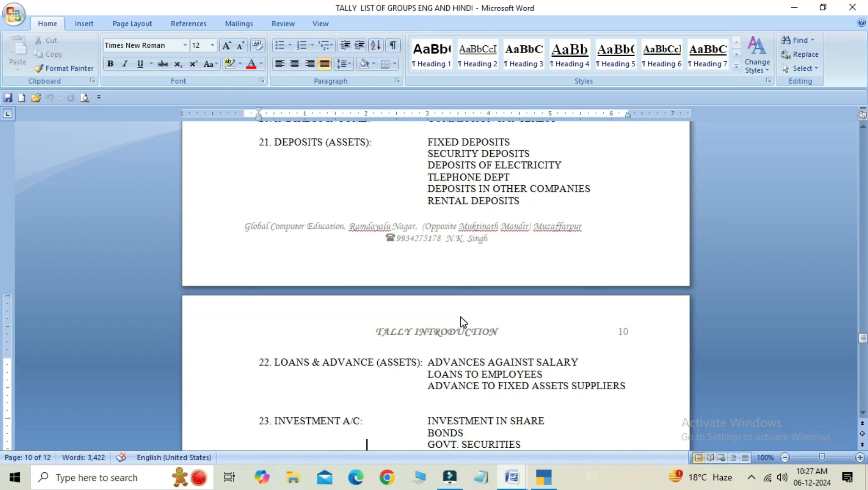
key("Down")
key("Down")
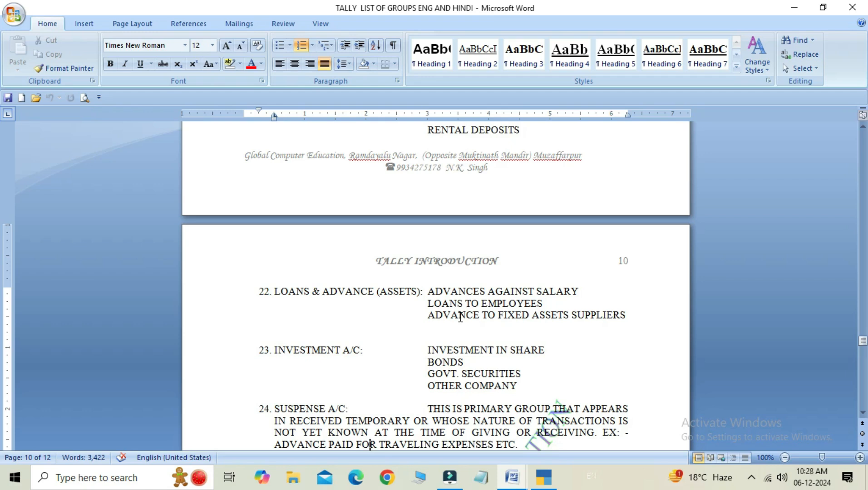
Switch to TallyPrime and look over the master and transaction options at the Gateway of Tally
mouse_move(540, 485)
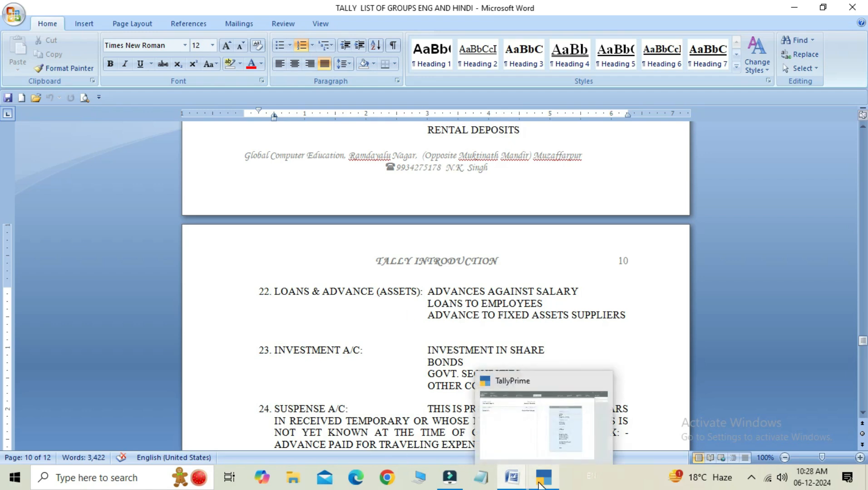
left_click(533, 443)
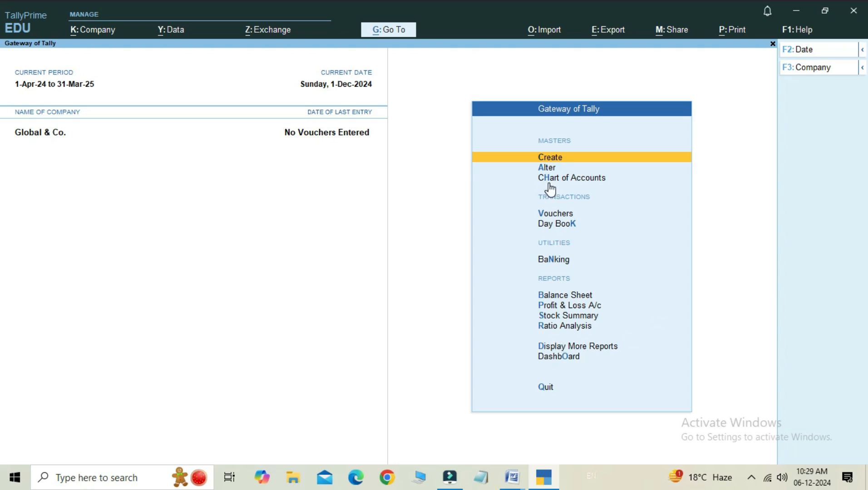
key("Down")
key("Down")
key("Down")
key("Down")
key("Down")
key("Up")
key("Up")
key("Up")
key("Up")
key("Up")
key("Down")
key("Down")
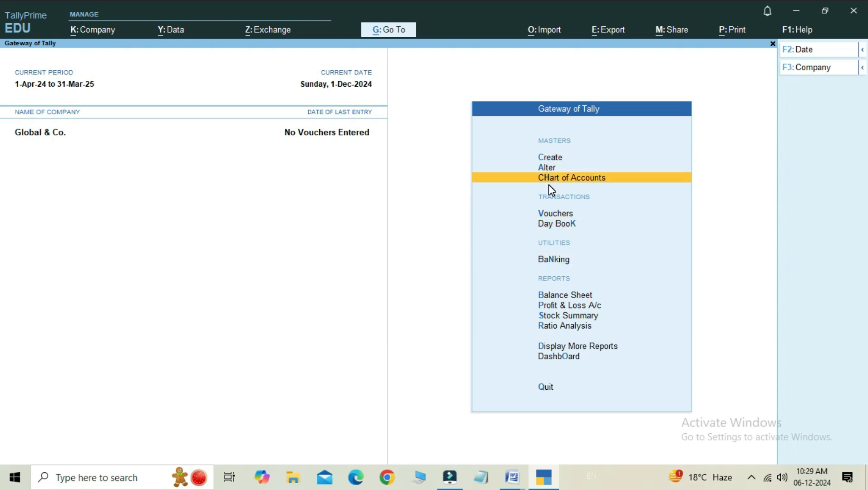
key("Down")
key("Up")
key("Up")
key("Up")
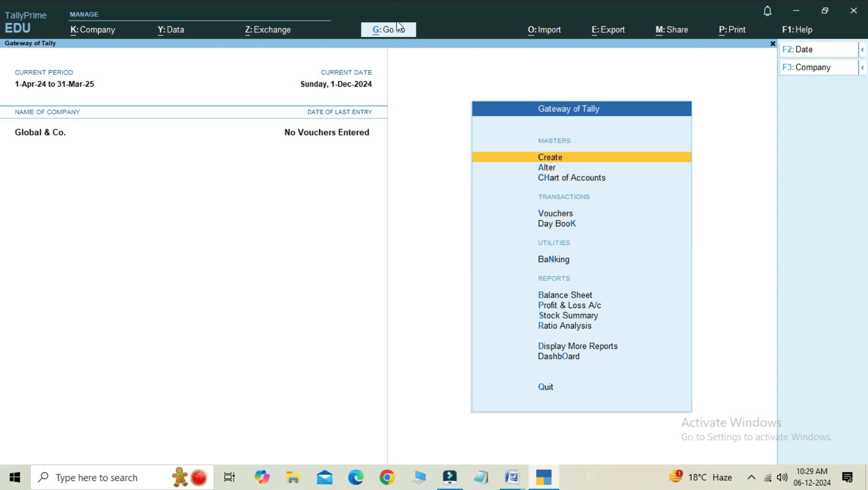
Bring up the Go To list of reports and examine its voucher and master creation and alteration entries
key("alt")
key("alt+g")
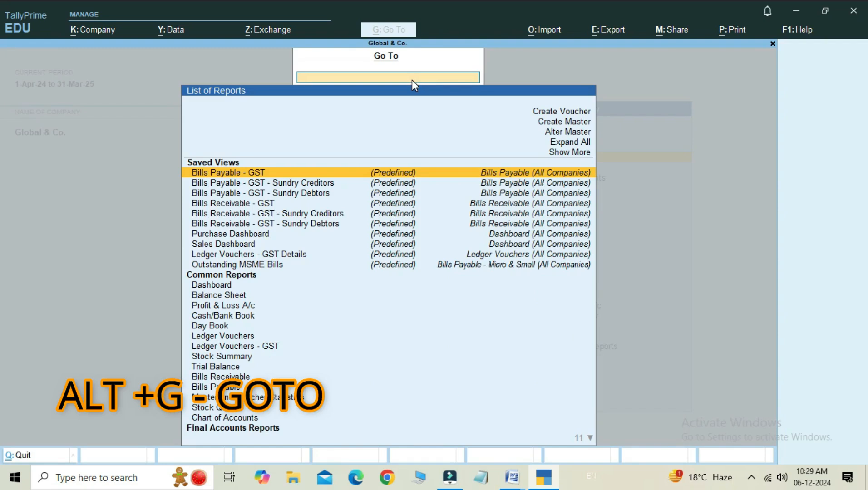
key("Up")
key("Up")
key("Up")
key("Up")
key("Up")
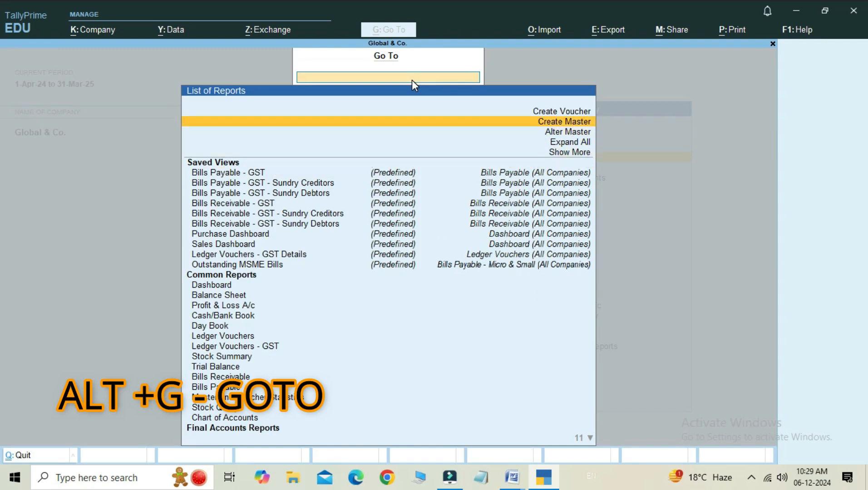
key("Down")
key("Down")
key("Down")
key("Down")
key("Down")
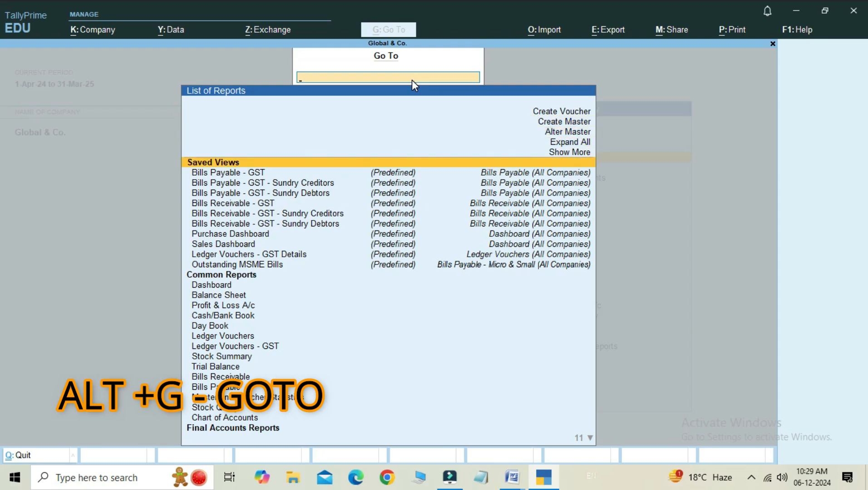
Examine the saved views and report categories throughout the Go To list, and close the list
key("Down")
key("Down")
key("Down")
key("Down")
key("Down")
key("Down")
key("Down")
key("Down")
key("Down")
key("Down")
key("Down")
key("Down")
key("Down")
key("Down")
key("Down")
key("Down")
key("Down")
key("Down")
key("Down")
key("Down")
key("Down")
key("Down")
key("Down")
key("Down")
key("Down")
key("Down")
key("Down")
key("Down")
key("Down")
key("Down")
key("Down")
key("Down")
key("Down")
key("Down")
key("Down")
key("Down")
key("Up")
key("Up")
key("Up")
key("Up")
key("Up")
key("Up")
key("Up")
key("Up")
key("Up")
key("Up")
key("Up")
key("Up")
key("Up")
key("Up")
key("Up")
key("Up")
key("Up")
key("Up")
key("Up")
key("Up")
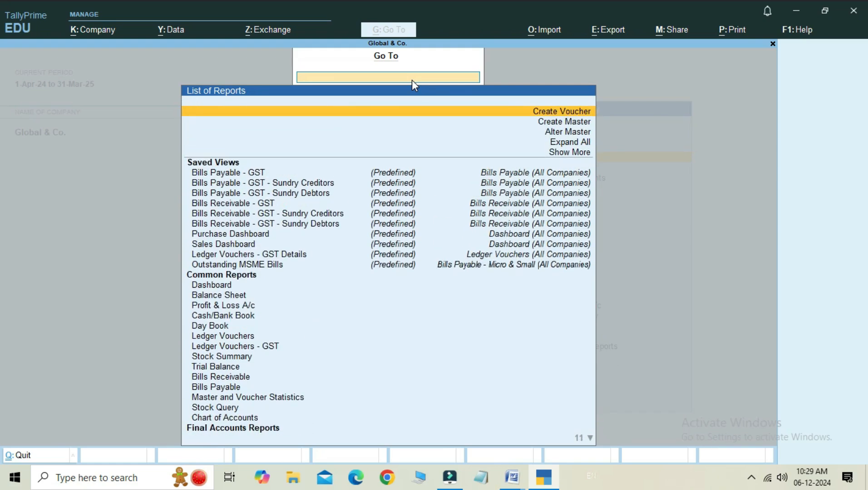
key("Escape")
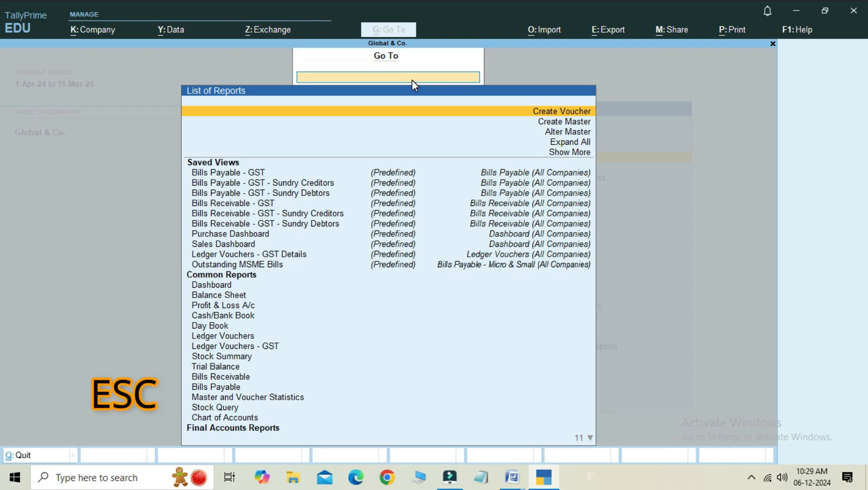
key("Escape")
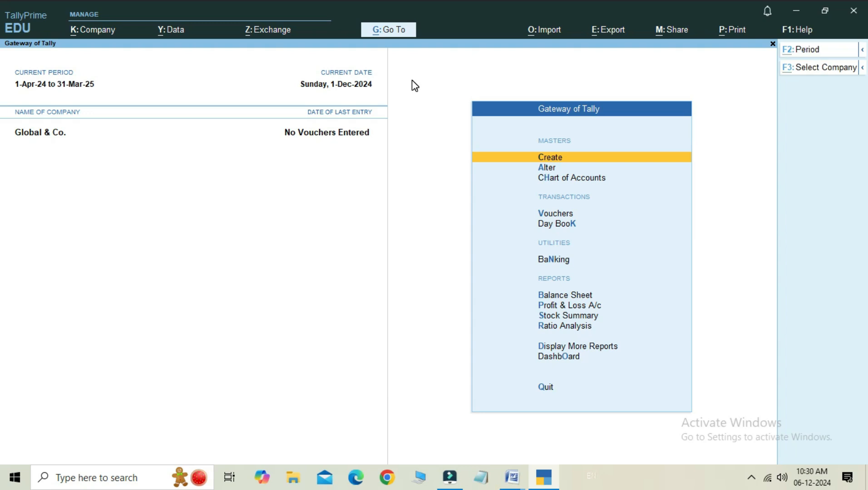
key("alt+g")
key("Escape")
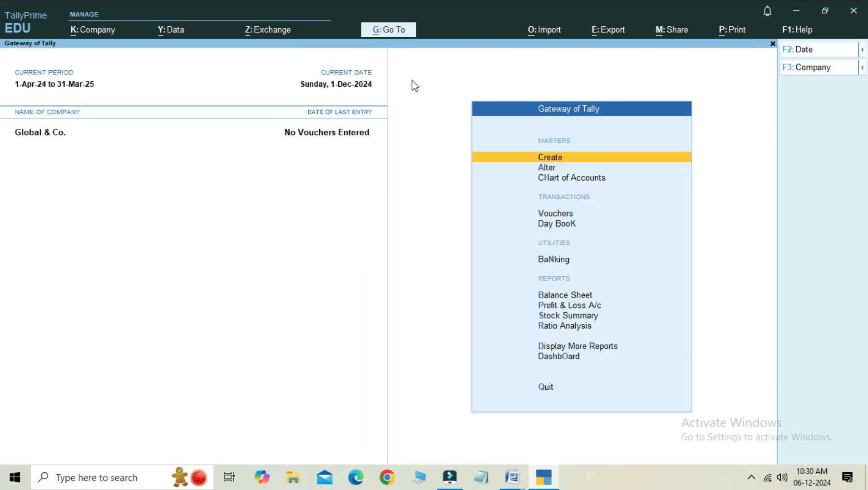
left_click(395, 30)
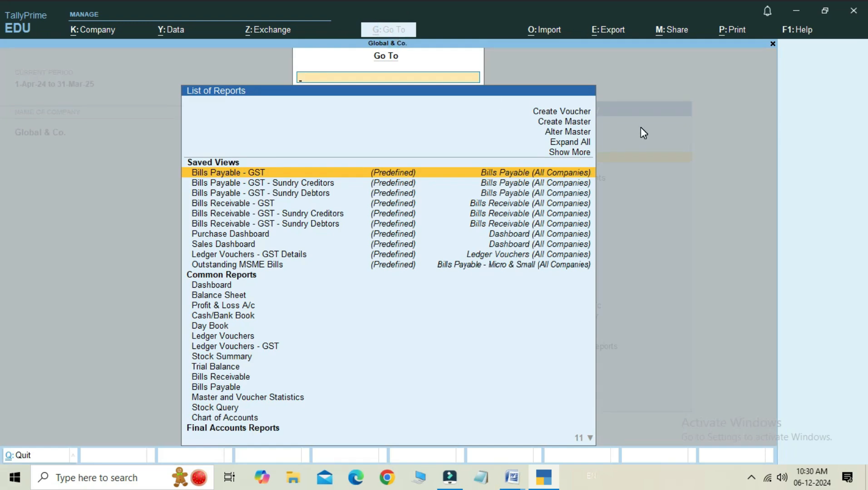
key("Escape")
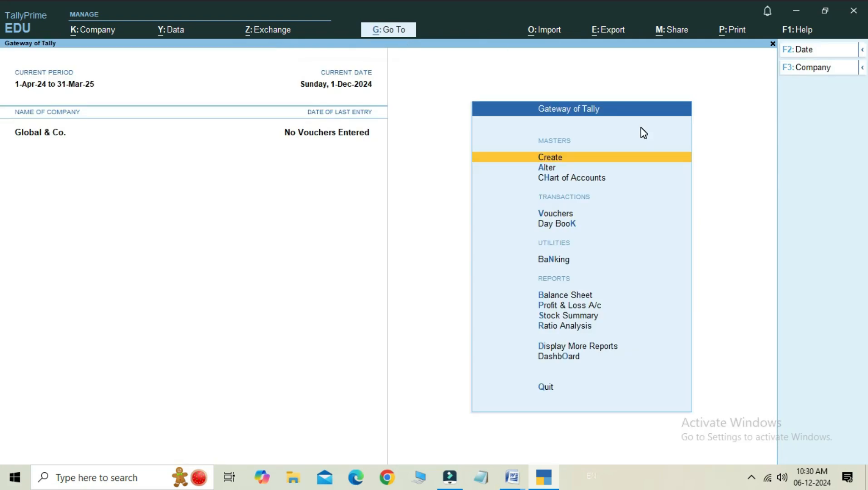
Start creating a new Ledger from the accounting masters of Global & Co
key("Down")
key("Up")
key("Return")
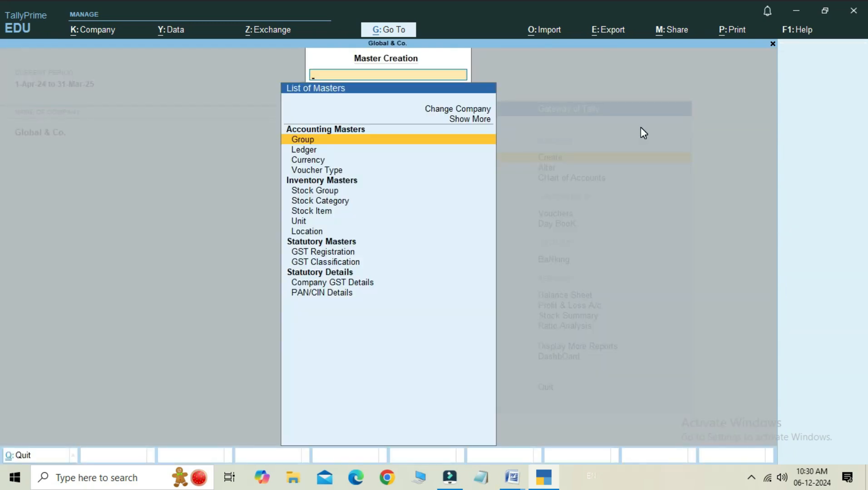
key("Up")
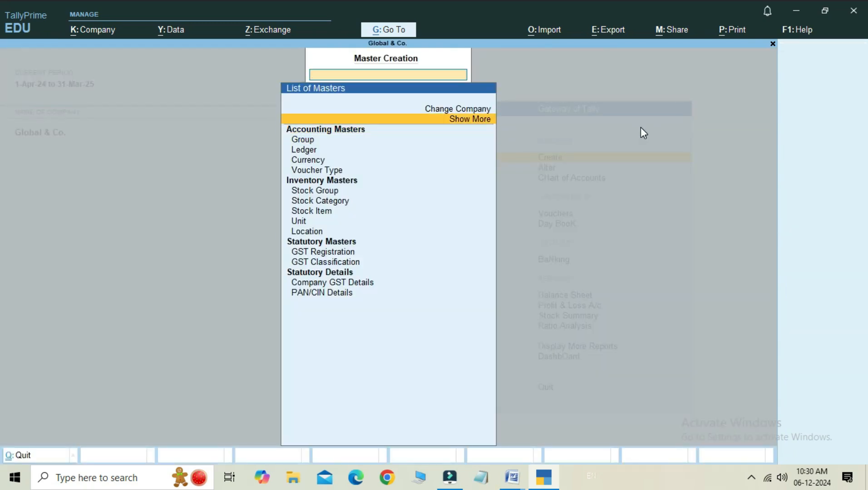
key("Down")
key("Down")
key("Down")
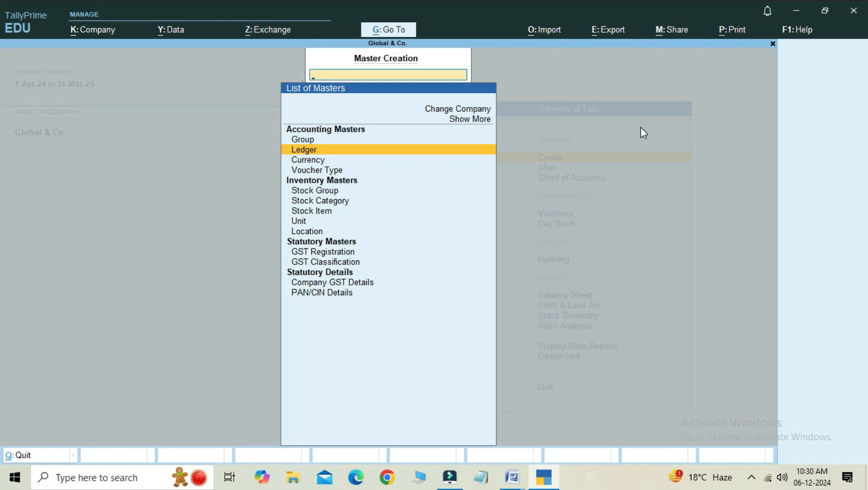
key("Return")
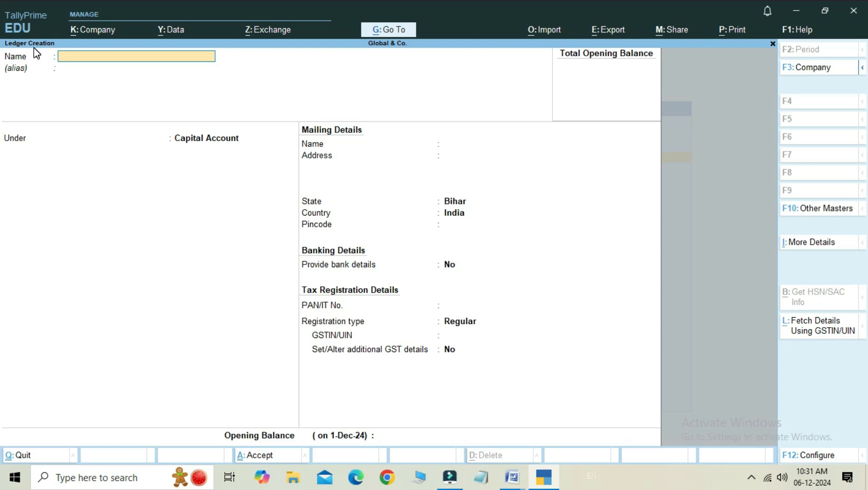
Name the new ledger Capital A/c, leave its alias blank, and proceed to its group selection
type("Capiata")
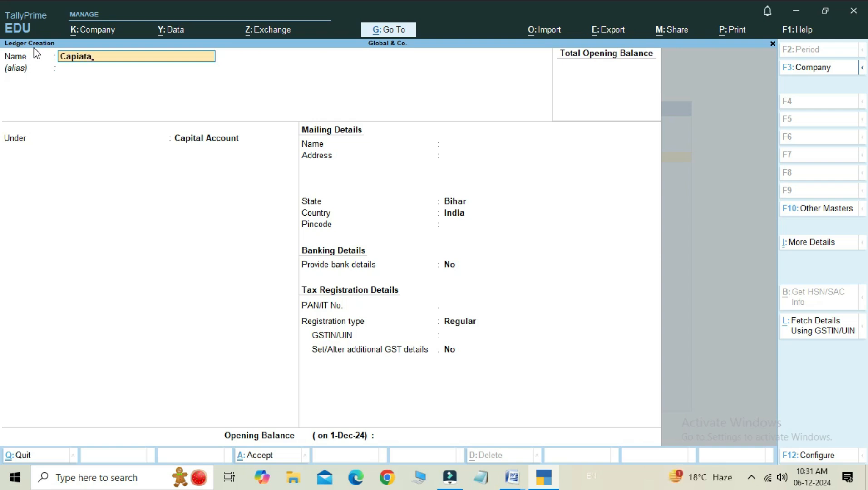
key("BackSpace")
key("BackSpace")
key("BackSpace")
type("tal A/c")
key("Return")
key("Return")
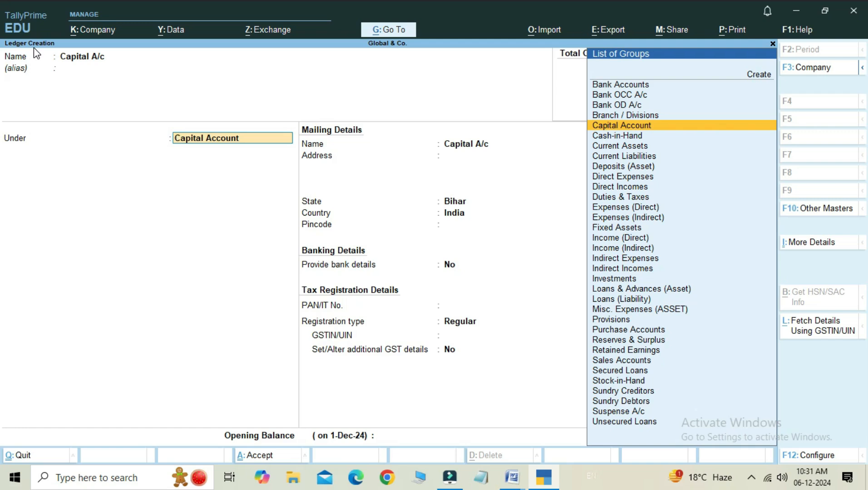
Examine the available account groups from Bank Accounts through Unsecured Loans for classifying the Capital A/c ledger
key("Up")
key("Up")
key("Up")
key("Up")
key("Up")
key("Down")
key("Down")
key("Down")
key("Down")
key("Down")
key("Down")
key("Down")
key("Down")
key("Down")
key("Down")
key("Down")
key("Down")
key("Down")
key("Down")
key("Down")
key("Down")
key("Down")
key("Down")
key("Down")
key("Down")
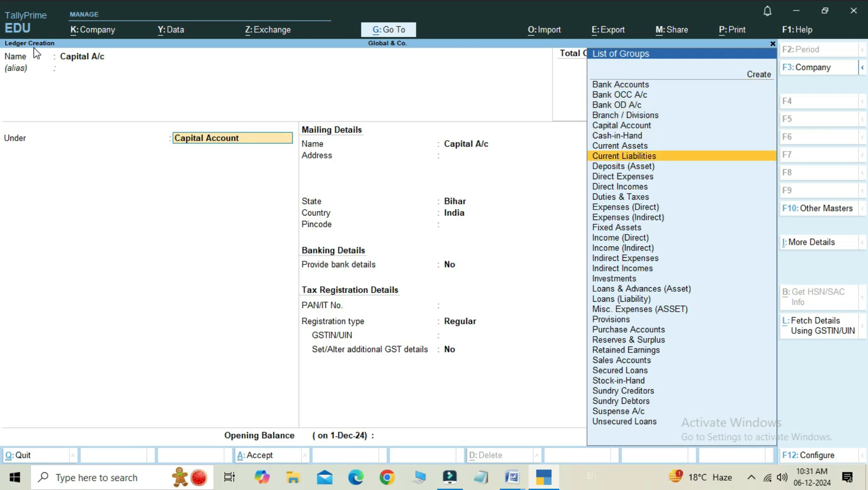
key("Down")
key("Down")
key("Down")
key("Down")
key("Down")
key("Down")
key("Down")
key("Down")
key("Down")
key("Down")
key("Down")
key("Up")
key("Up")
key("Up")
key("Up")
key("Up")
key("Up")
key("Up")
key("Up")
key("Up")
key("Up")
key("Up")
key("Up")
key("Up")
key("Up")
key("Up")
key("Up")
key("Up")
key("Up")
key("Up")
key("Up")
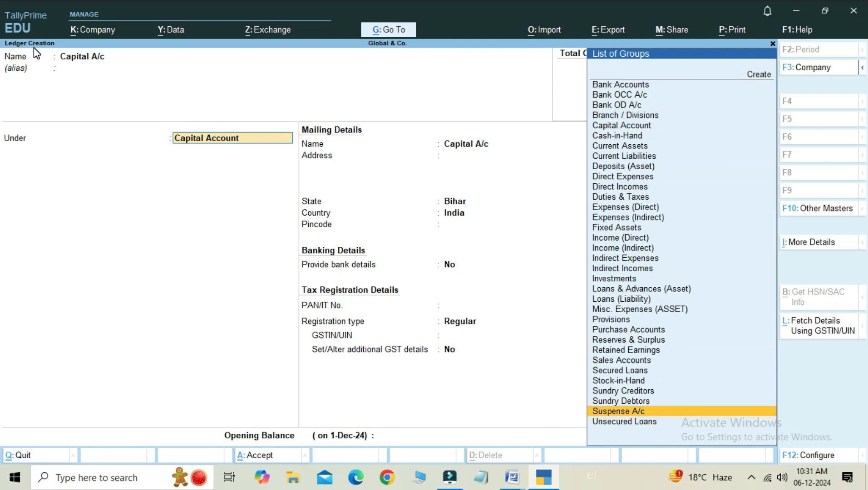
key("Down")
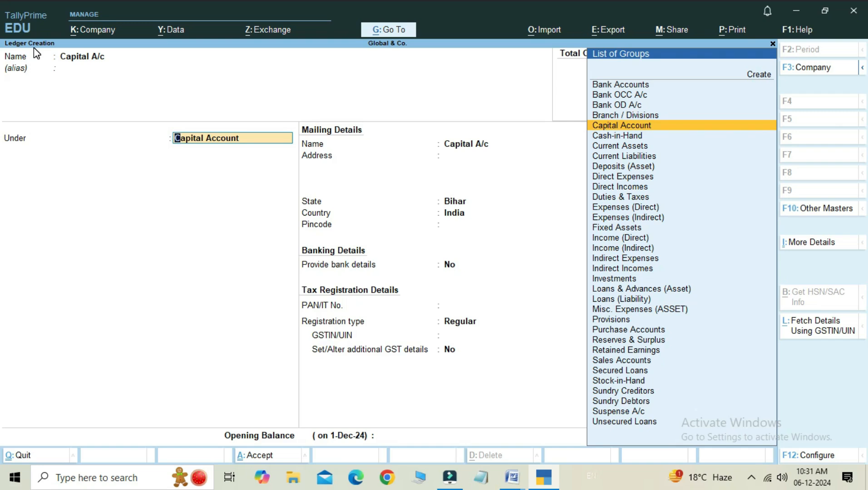
Classify the Capital A/c ledger under Capital Account, keeping Bihar and India in its mailing details and providing no bank details
key("Return")
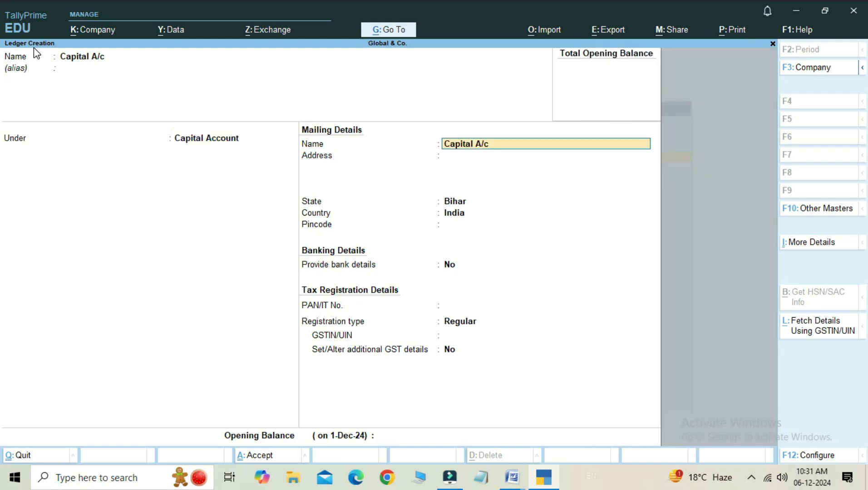
key("Return")
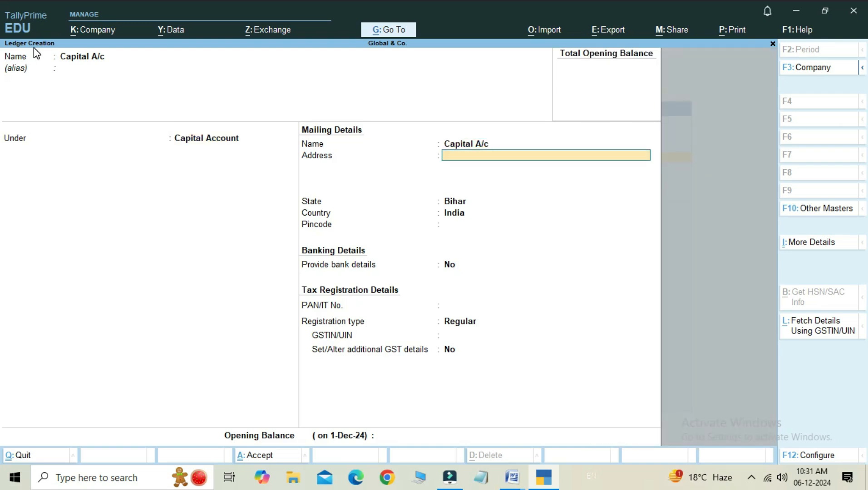
key("Return")
key("Return")
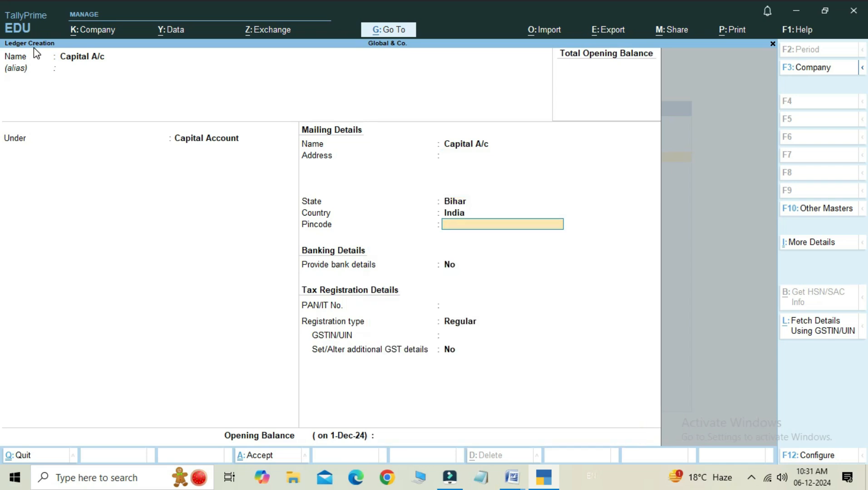
key("Return")
key("Return")
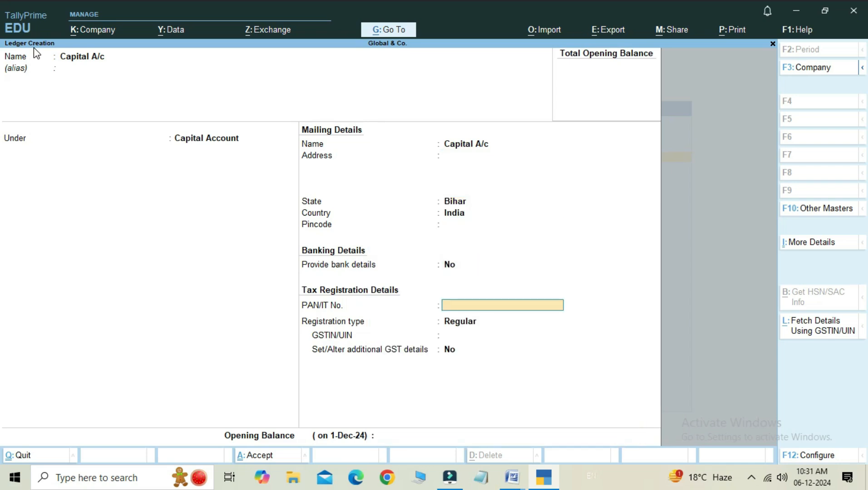
Leave PAN, GSTIN and opening balance blank with Regular registration and no additional GST details, and save the Capital A/c ledger
key("Return")
key("Return")
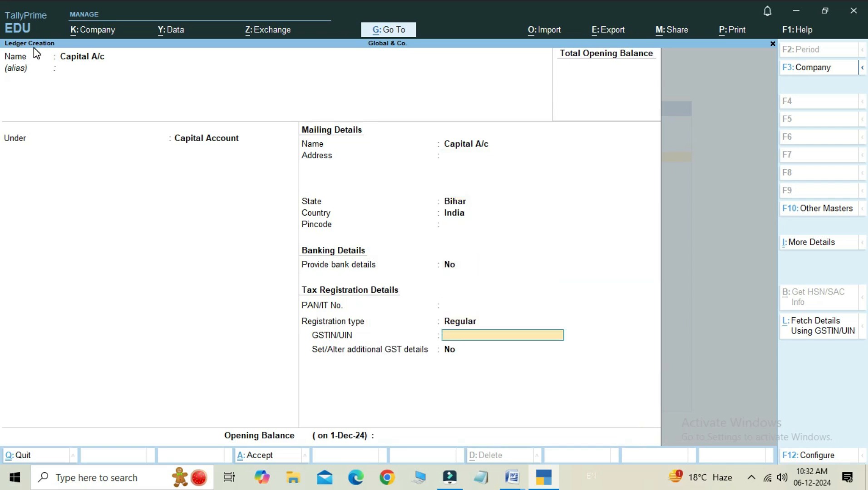
key("Return")
key("Return")
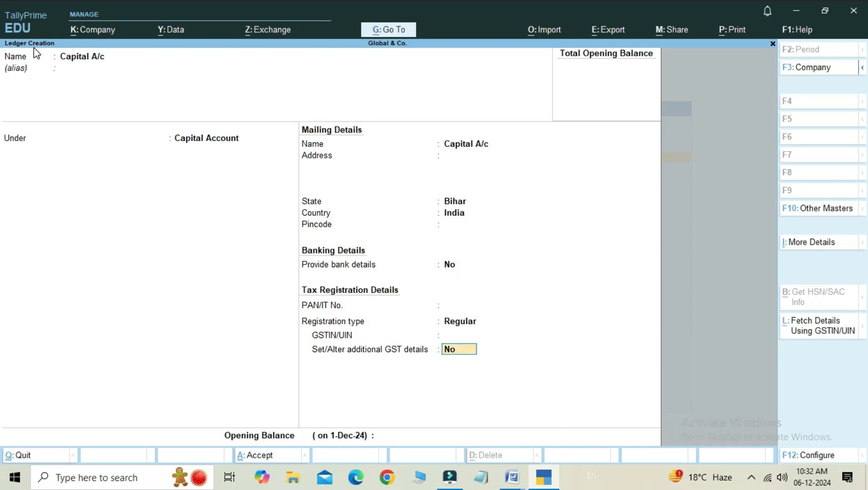
key("Return")
key("Return")
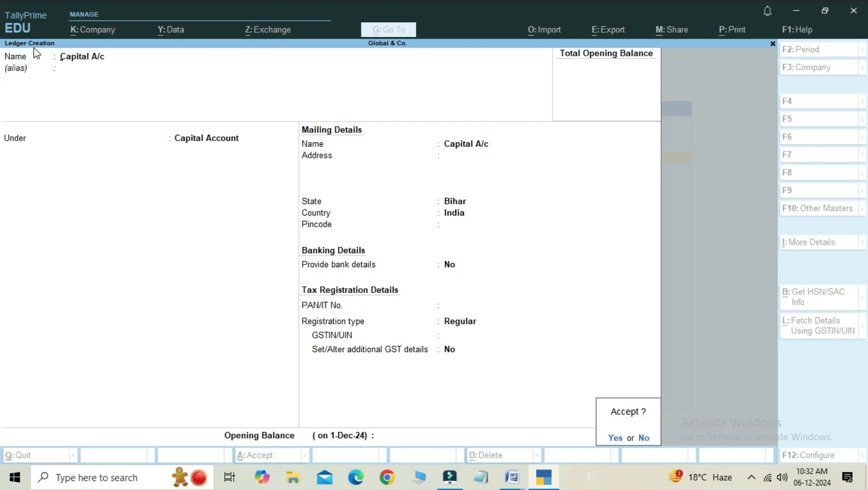
key("Return")
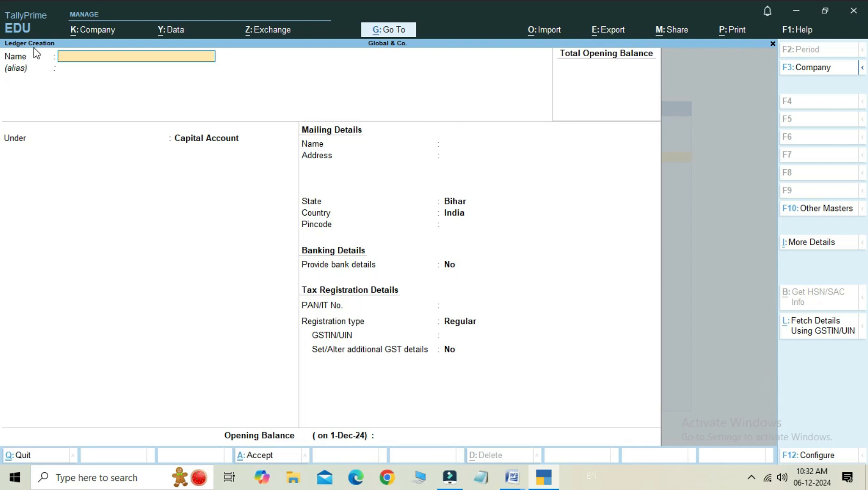
Name the new ledger Bank A/c, leave its alias blank, and classify it under Bank Accounts
type("Bank a/c")
key("Return")
key("Return")
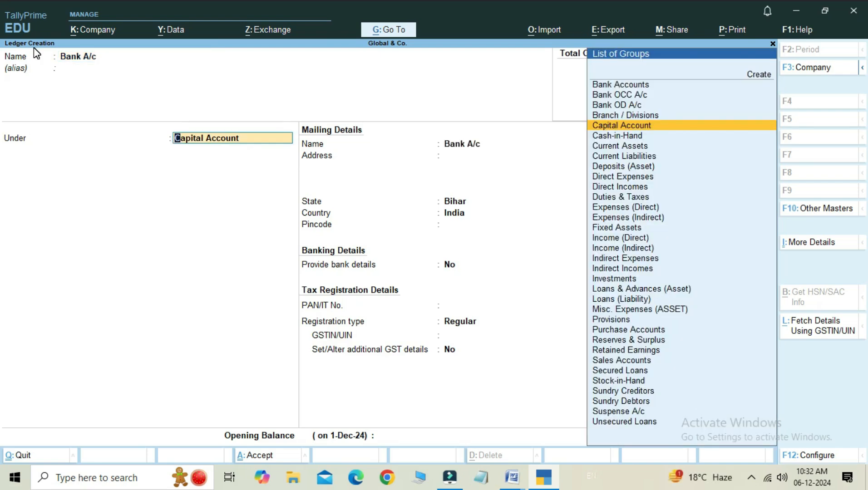
key("Up")
key("Up")
key("Up")
key("Up")
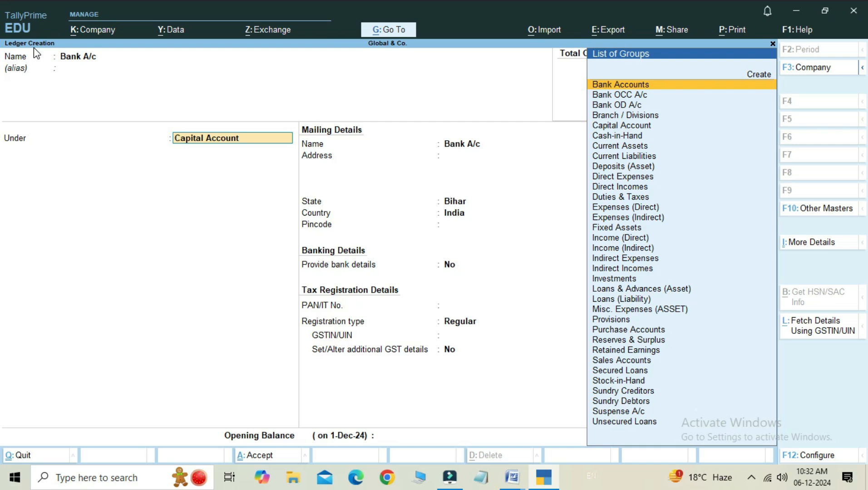
key("Return")
Keep Global & Co. as account holder, leave the remaining bank details blank or Not Applicable, and retain the default cheque configuration
key("Return")
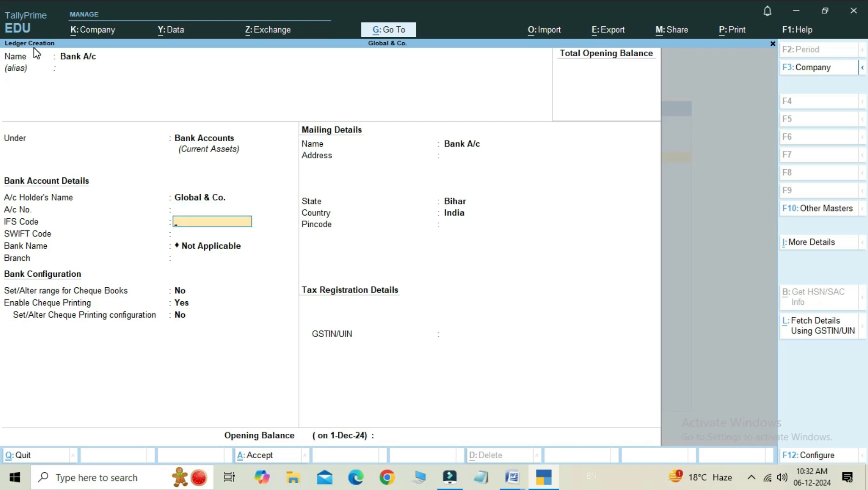
key("BackSpace")
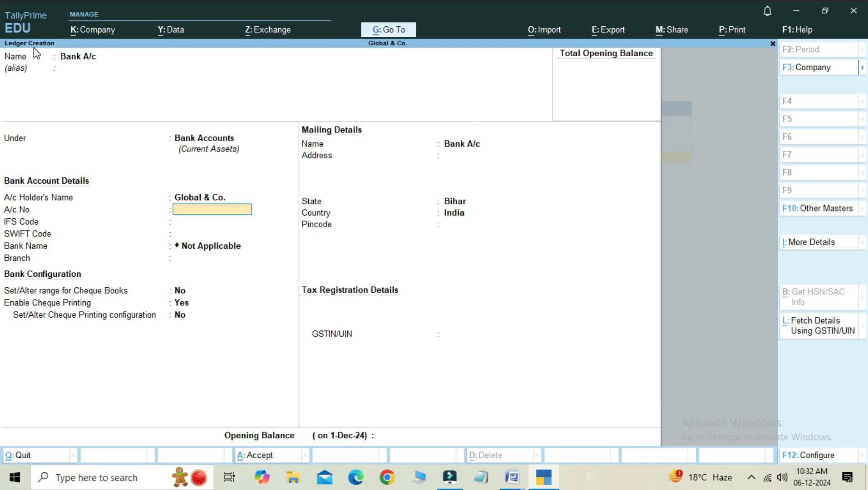
key("Return")
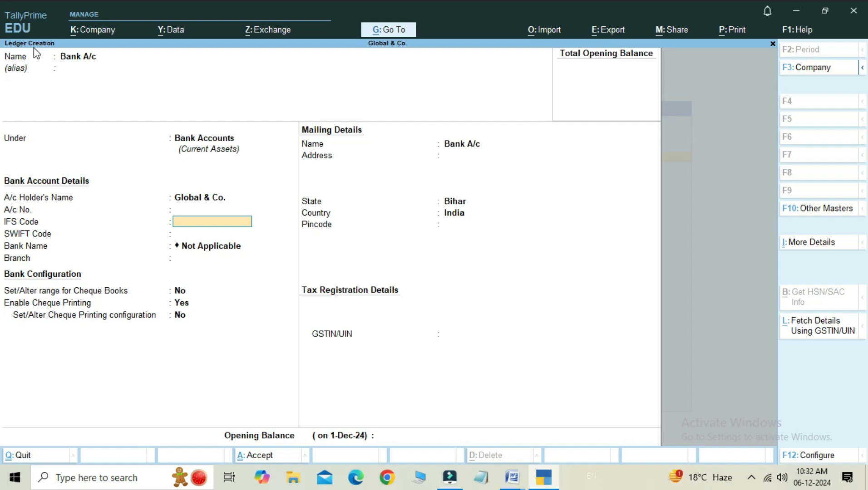
key("Return")
key("Return")
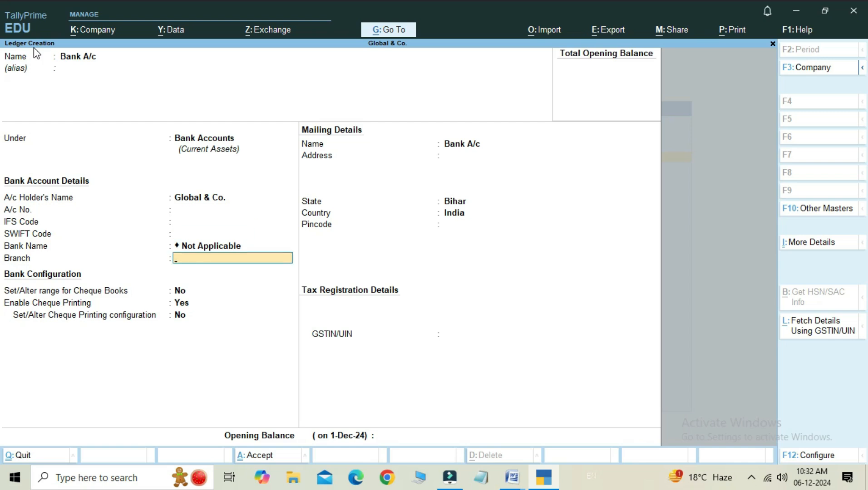
key("Return")
key("Return")
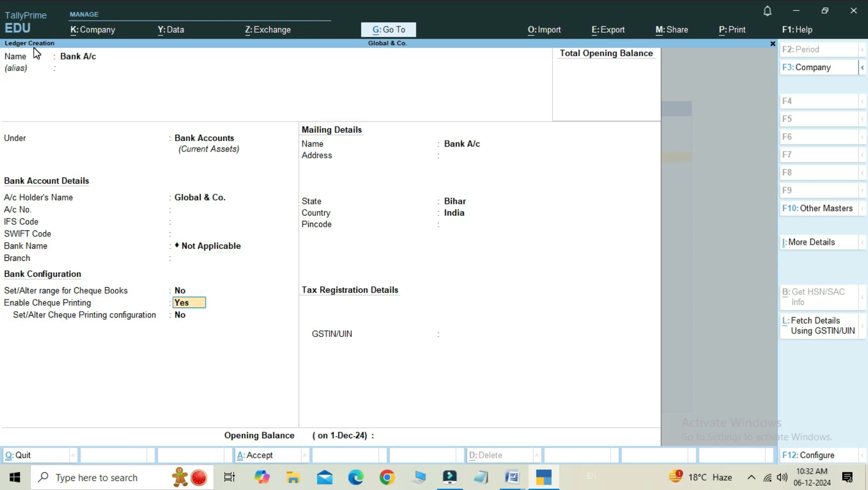
key("Return")
key("Return")
Leave the Bank A/c ledger's address, pincode, GSTIN and opening balance blank, and save the ledger
key("Return")
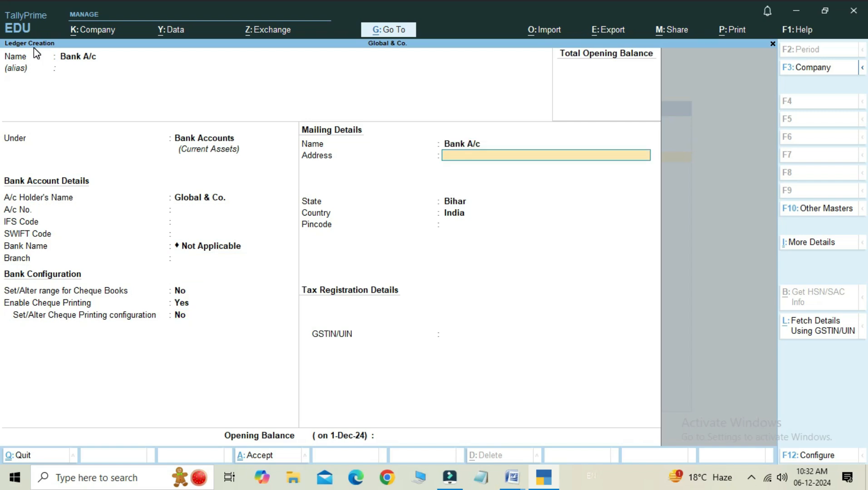
key("Return")
key("Return")
key("Return")
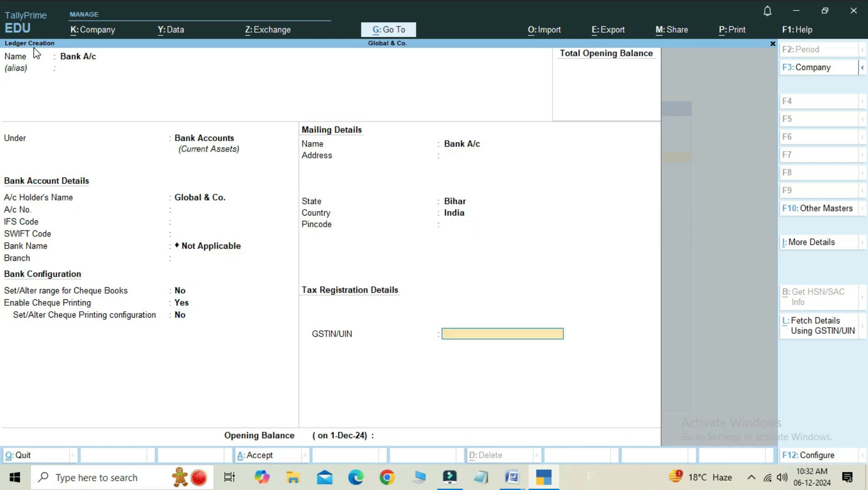
key("Return")
key("Return")
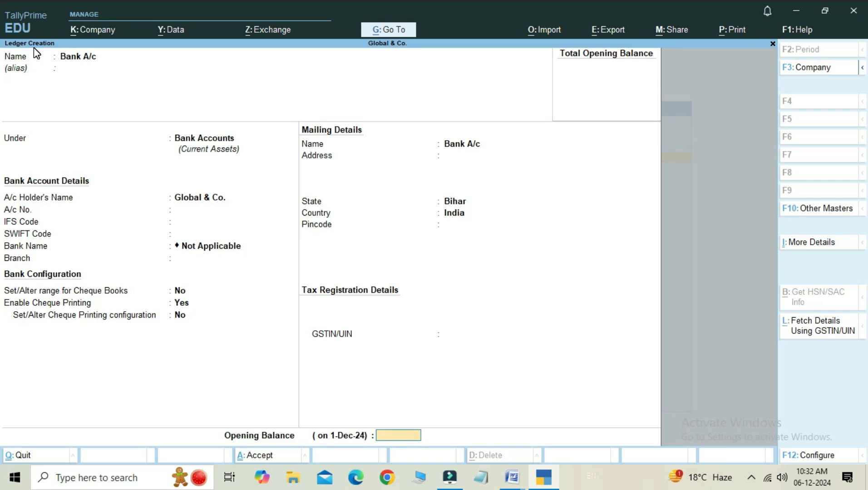
key("Return")
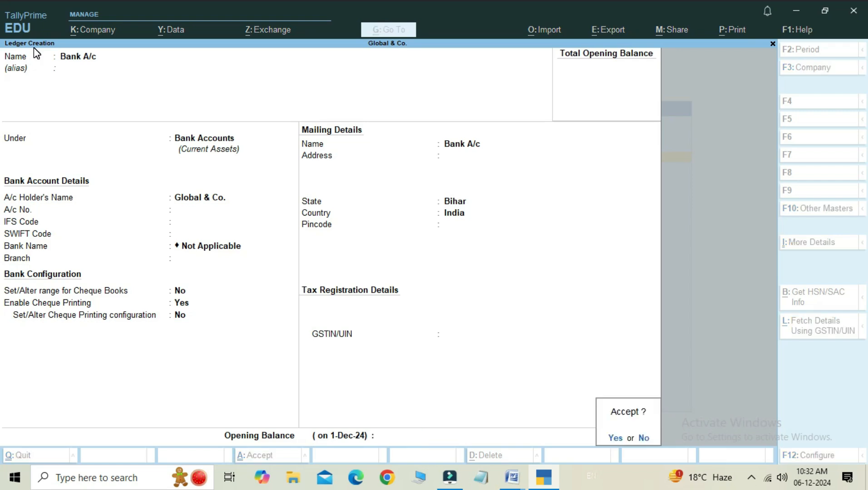
key("Return")
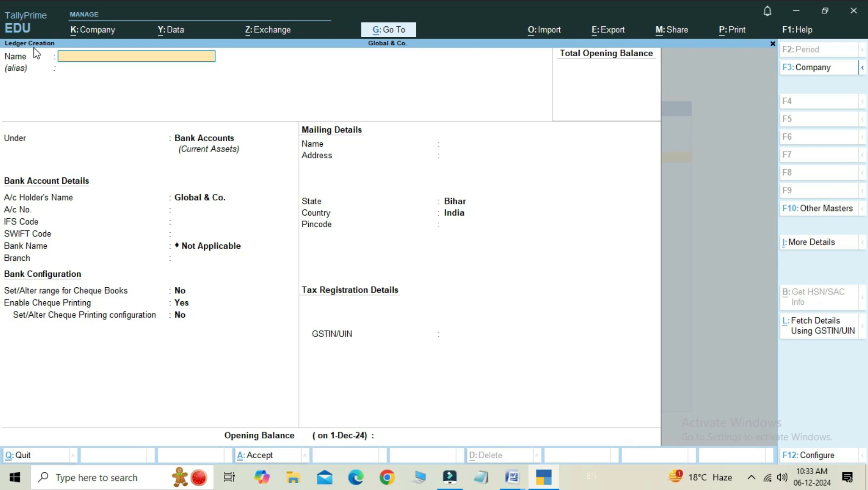
Name the new ledger Purchase A/c, leave its alias blank, and classify it under Sundry Creditors
type("Purchase a/c")
key("Return")
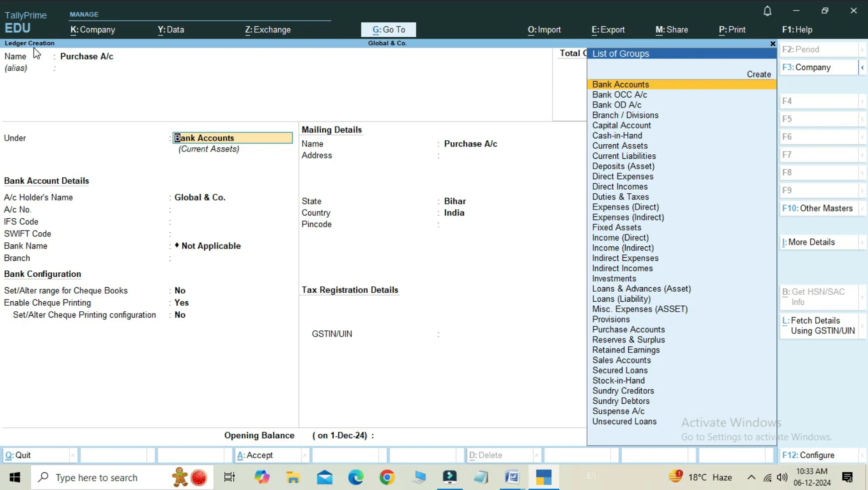
key("Down")
key("Down")
key("Down")
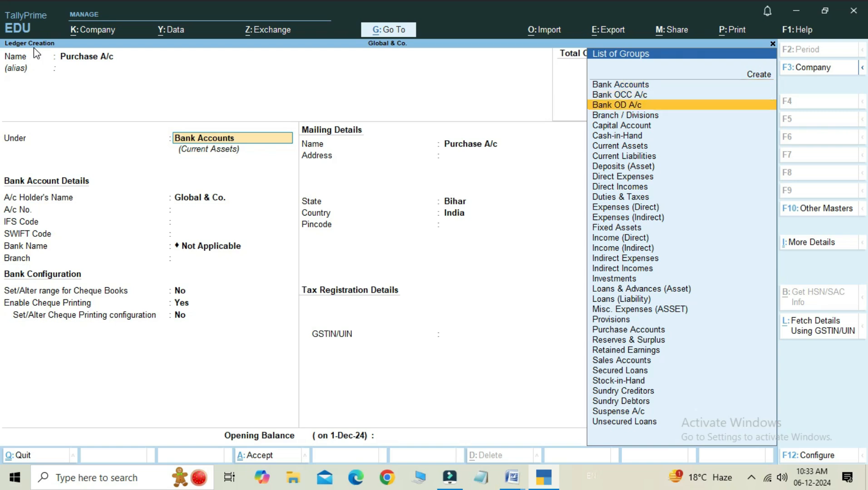
key("Down")
key("Down")
key("Down")
key("Down")
key("Down")
key("Down")
key("Down")
key("Down")
key("Down")
key("Down")
key("Down")
key("Down")
key("Down")
key("Down")
key("Down")
key("Down")
key("Down")
key("Down")
key("Down")
key("Down")
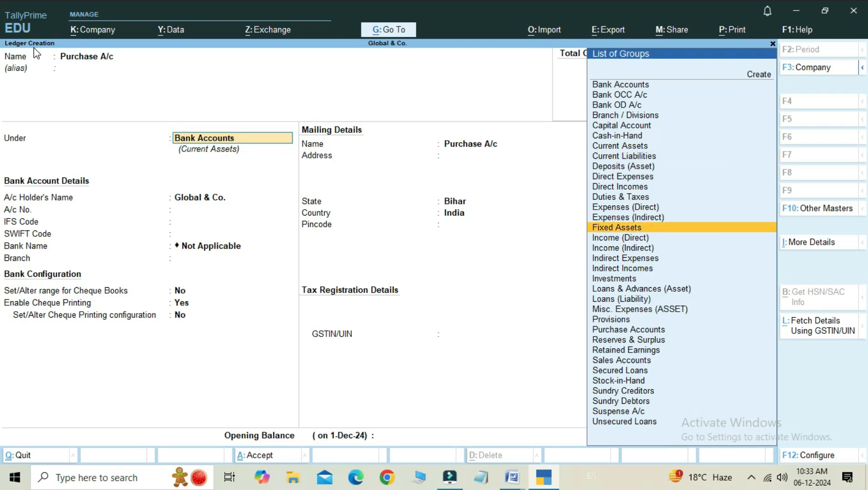
key("Down")
key("Down")
key("Down")
key("Down")
key("Down")
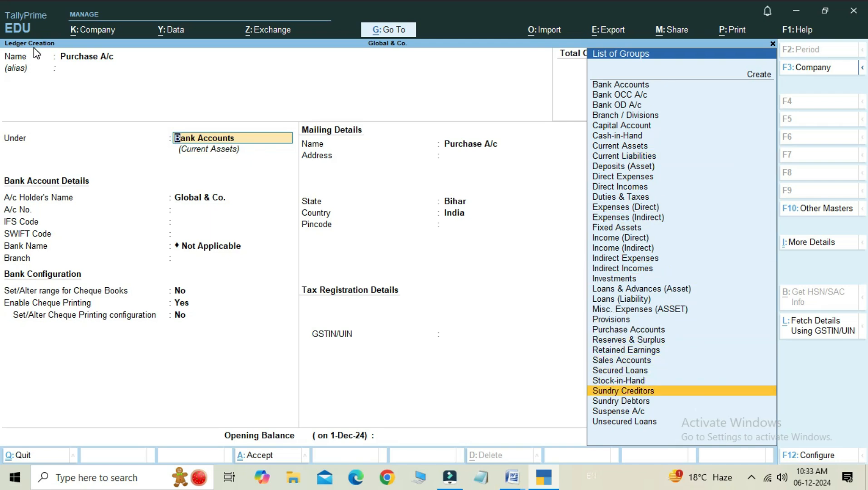
key("Return")
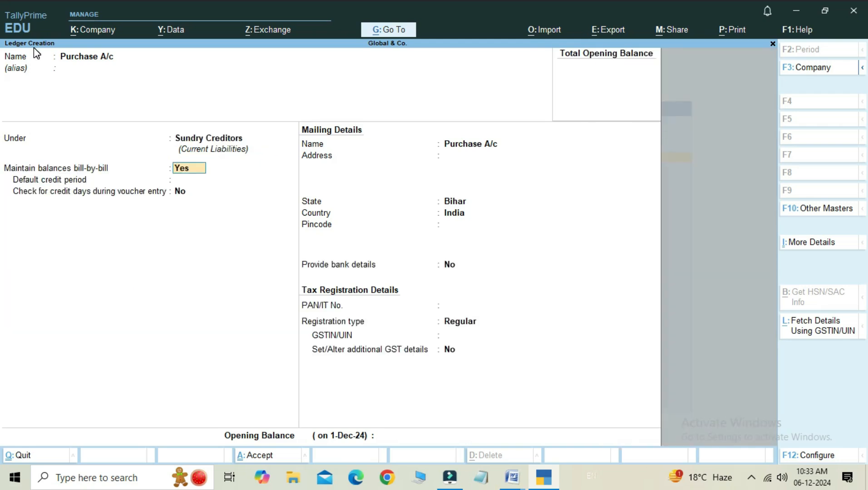
Set bill-by-bill balance maintenance to No for Purchase A/c, and leave its address and pincode blank
type("n")
key("Return")
key("Return")
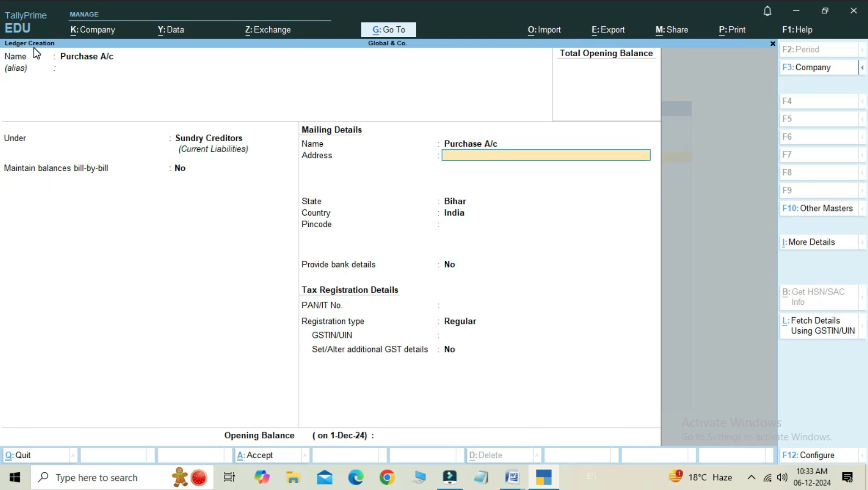
key("Return")
key("Return")
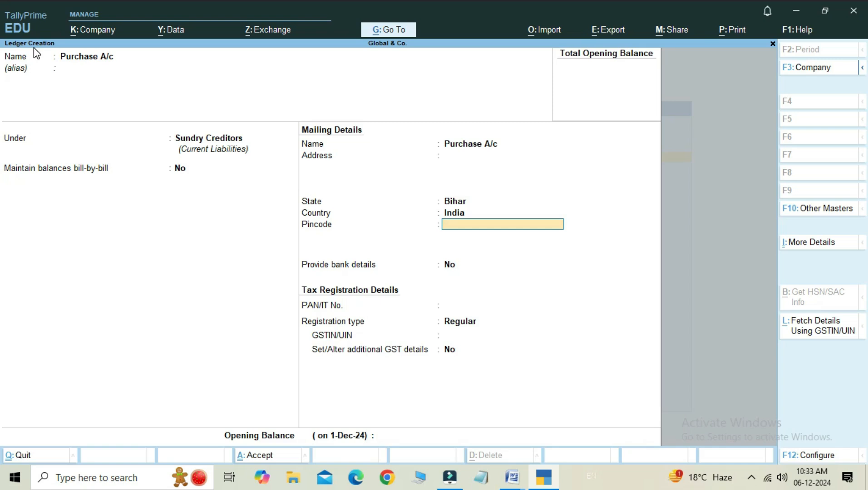
key("Return")
Provide no bank details, PAN, GSTIN or opening balance for Purchase A/c, keep Regular registration, and save the ledger
key("Return")
key("Return")
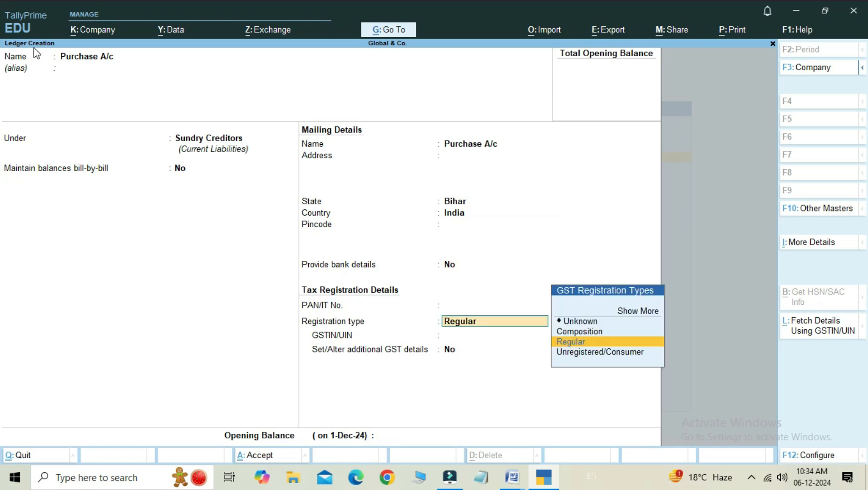
key("Return")
key("Return")
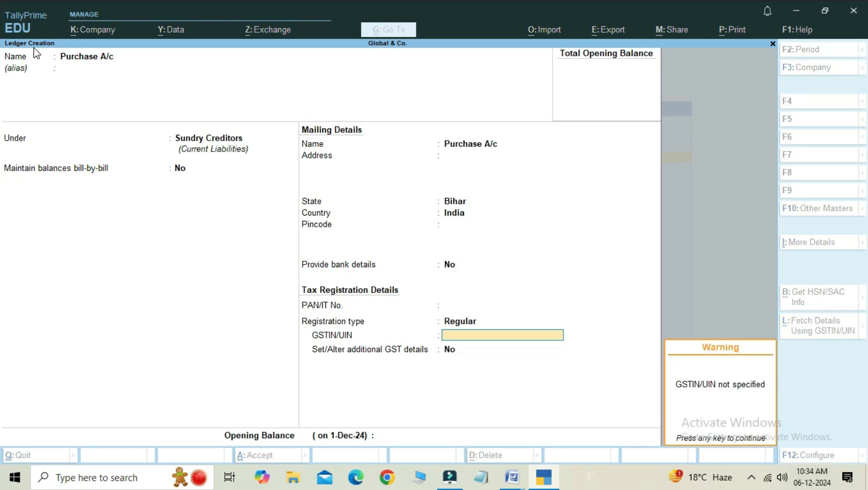
key("Return")
key("Return")
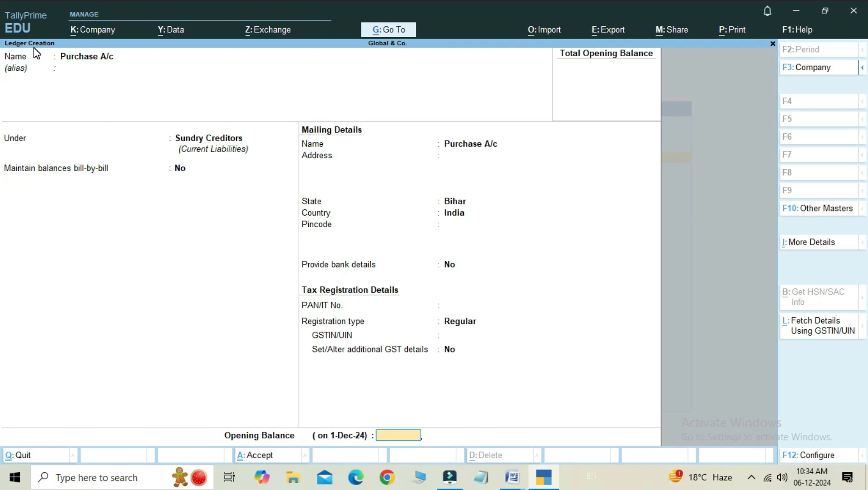
key("Return")
key("Return")
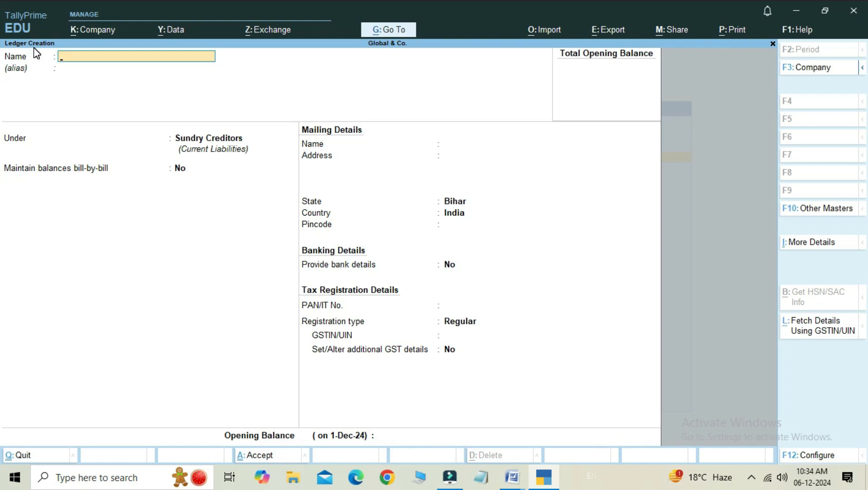
Name the new ledger with the party's name followed by A/c, leave its alias blank, and proceed to its group selection
type("Ram A/c")
key("Return")
key("Return")
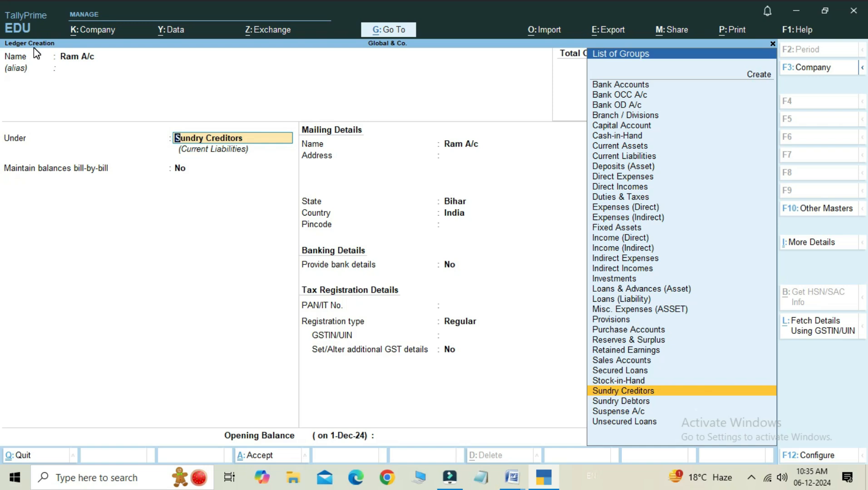
Discard the unsaved party ledger and reopen the saved Purchase A/c ledger for alteration
key("Escape")
key("Escape")
key("y")
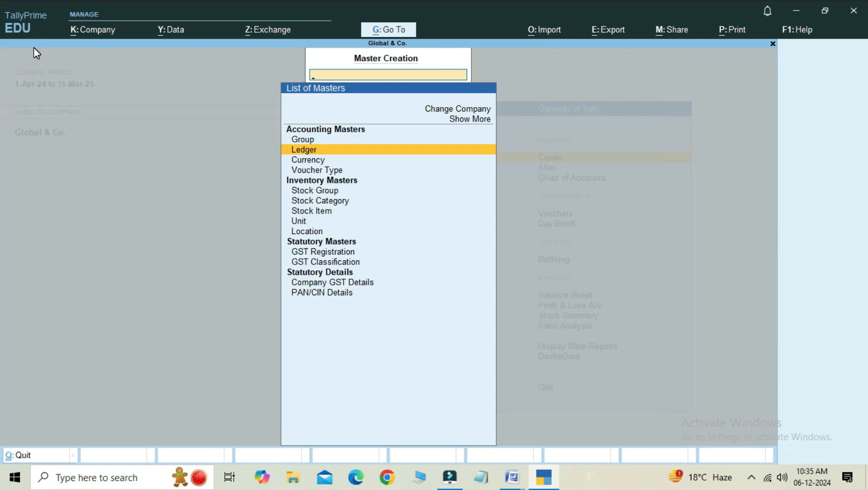
key("Return")
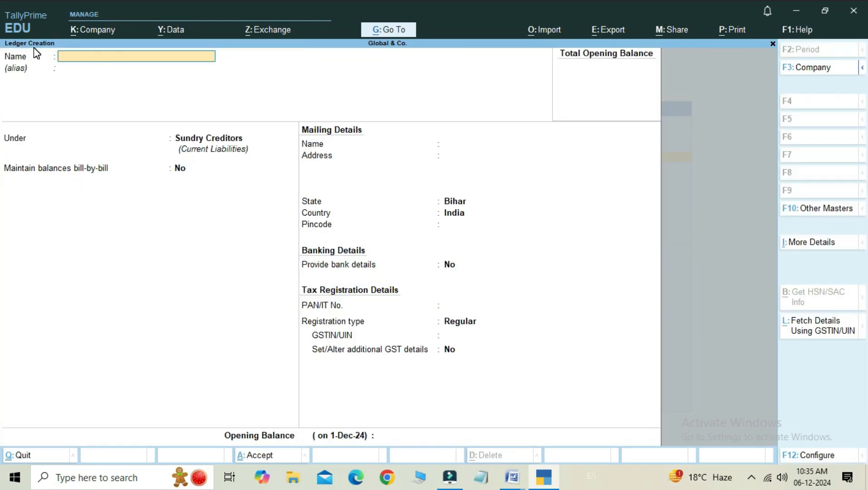
key("Page_Up")
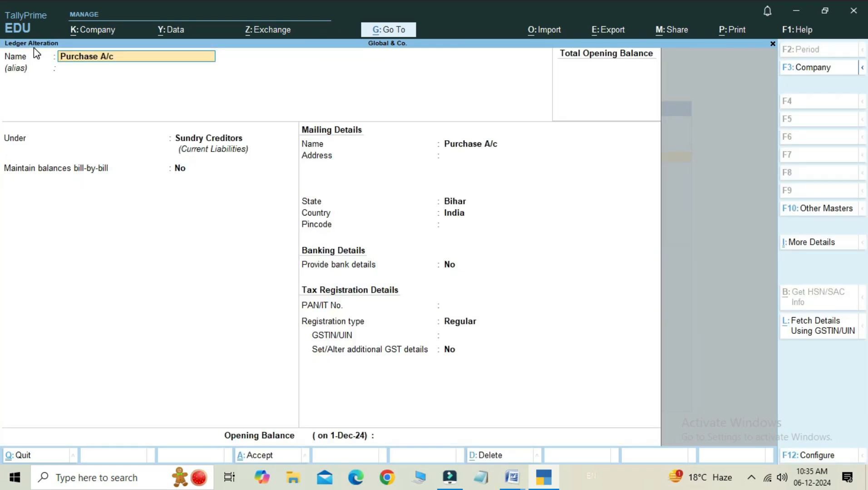
Reclassify the Purchase A/c ledger under Purchase Accounts, keeping its name and blank alias
key("Return")
key("Return")
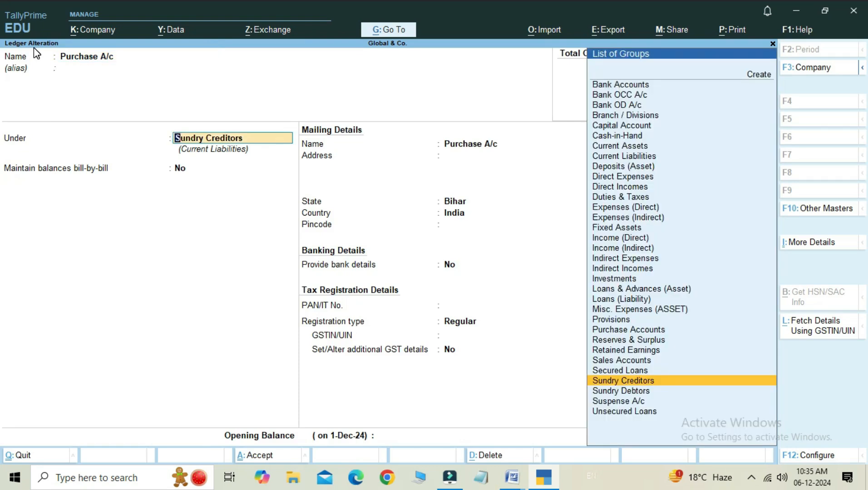
key("Up")
key("Up")
key("Up")
key("Up")
key("Up")
key("Up")
key("Up")
key("Up")
key("Up")
key("Up")
key("Up")
key("Up")
key("Up")
key("Up")
key("Up")
key("Up")
key("Up")
key("Up")
key("Up")
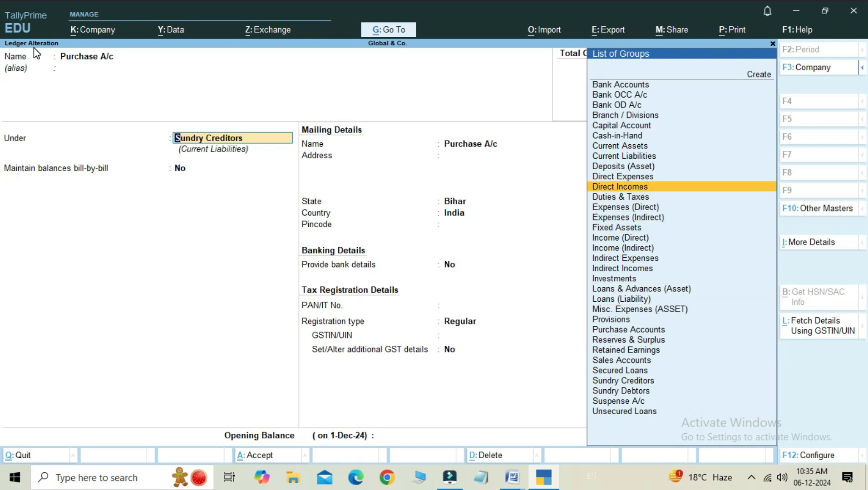
key("Down")
key("Down")
key("Down")
key("Down")
key("Down")
key("Down")
key("Down")
key("Down")
key("Down")
key("Down")
key("Down")
key("Down")
key("Down")
key("Down")
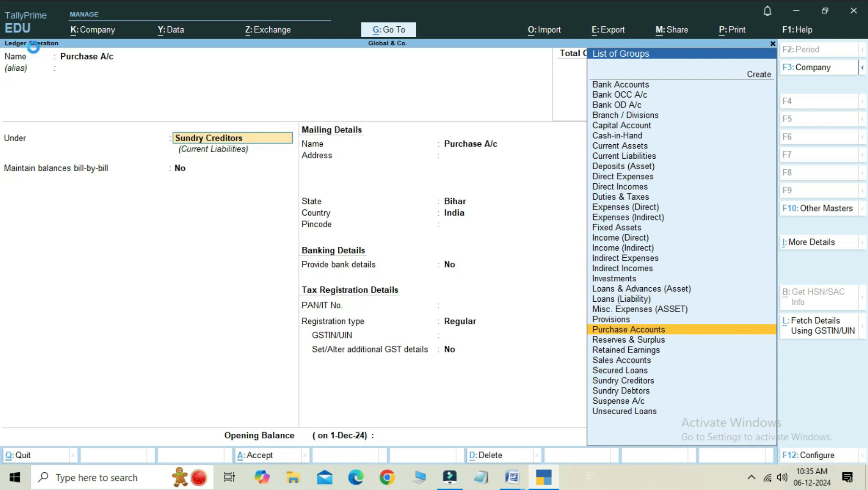
key("Return")
Keep Purchase A/c's ledger type, assessable value inclusion and GST applicability as Not Applicable, and save the altered ledger
key("Return")
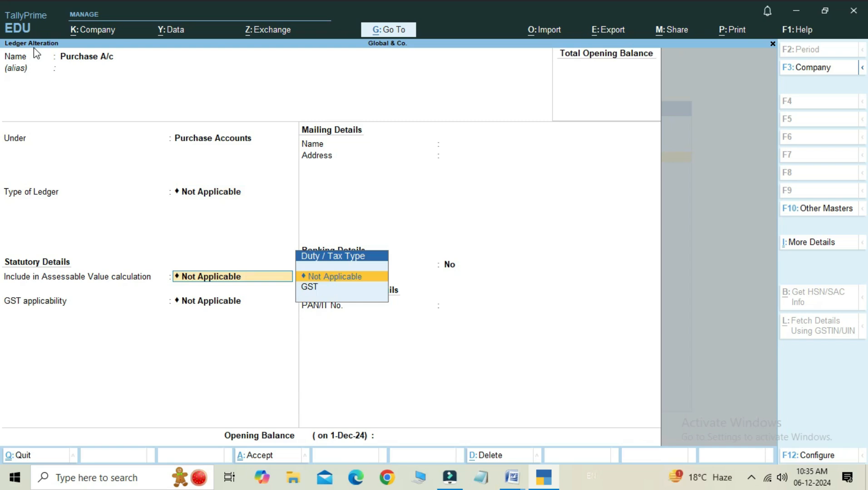
key("Return")
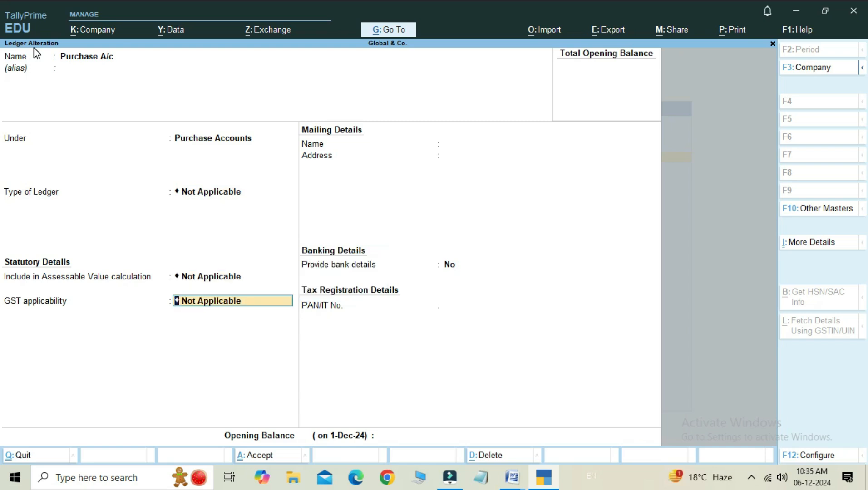
key("Return")
key("Return")
key("Return")
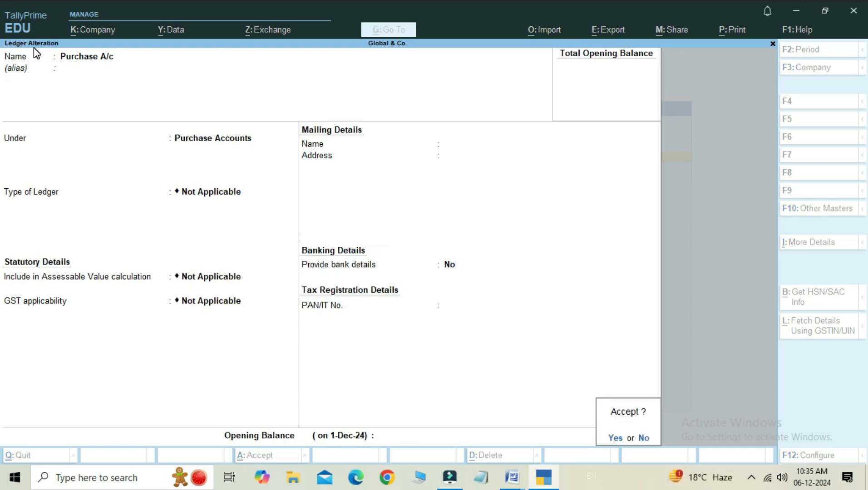
key("Return")
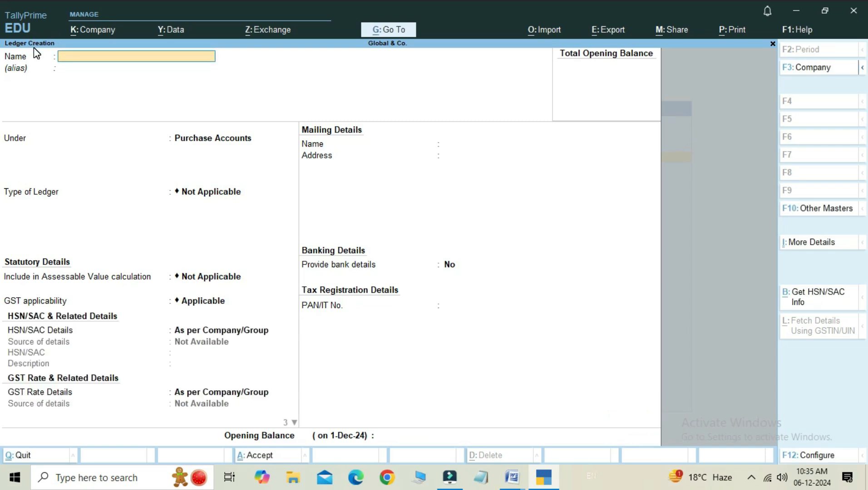
Name a new ledger with the supplier's name followed by A/c, leave its alias blank, and classify it under Sundry Creditors
type("Ram a/c")
key("Return")
key("Return")
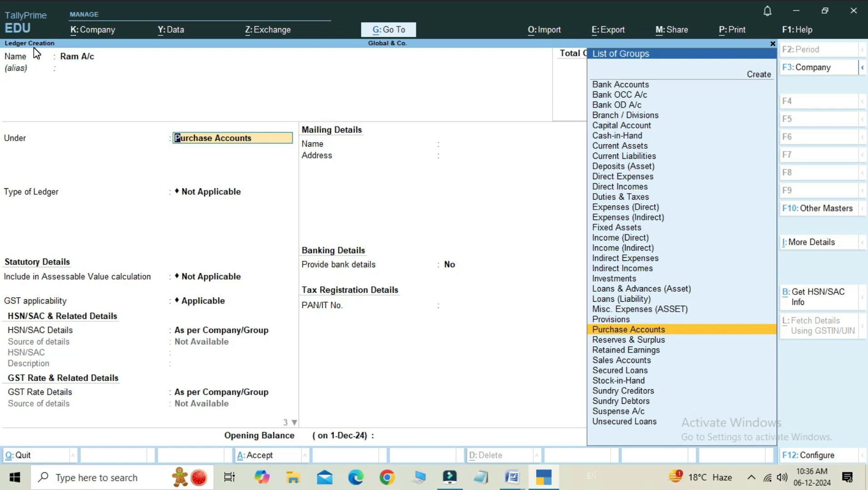
key("Down")
key("Down")
key("Down")
key("Down")
key("Down")
key("Down")
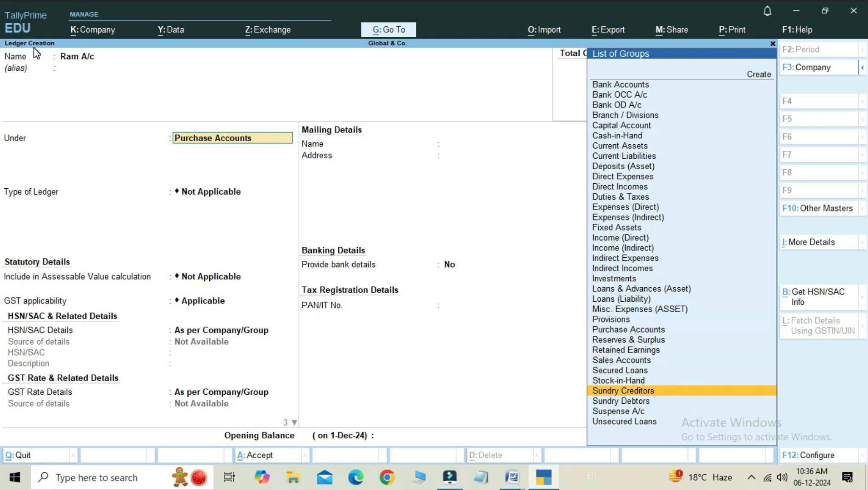
key("Return")
Keep bill-by-bill balance maintenance at No for the supplier's ledger, leave its address blank, and keep Bihar as the state
key("Return")
key("Return")
key("Return")
key("Return")
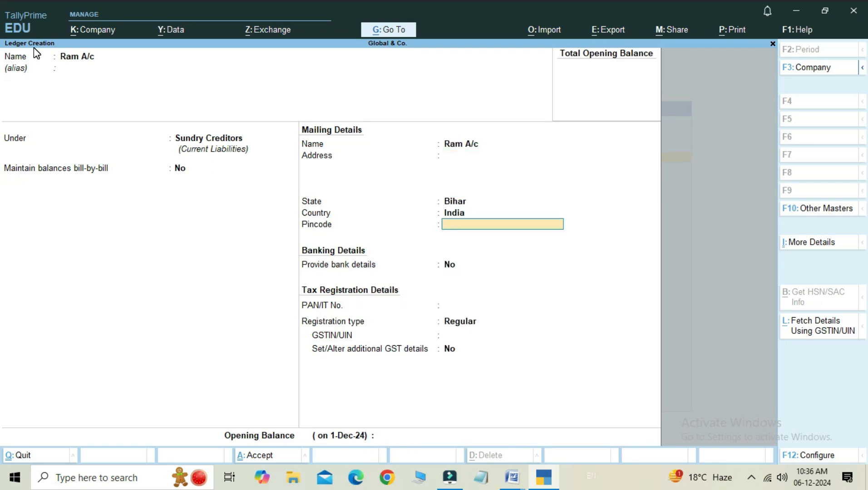
Give the supplier's ledger no pincode, bank details, PAN, GSTIN or opening balance, keep Regular registration, and save it
key("Return")
key("Return")
key("Return")
key("Return")
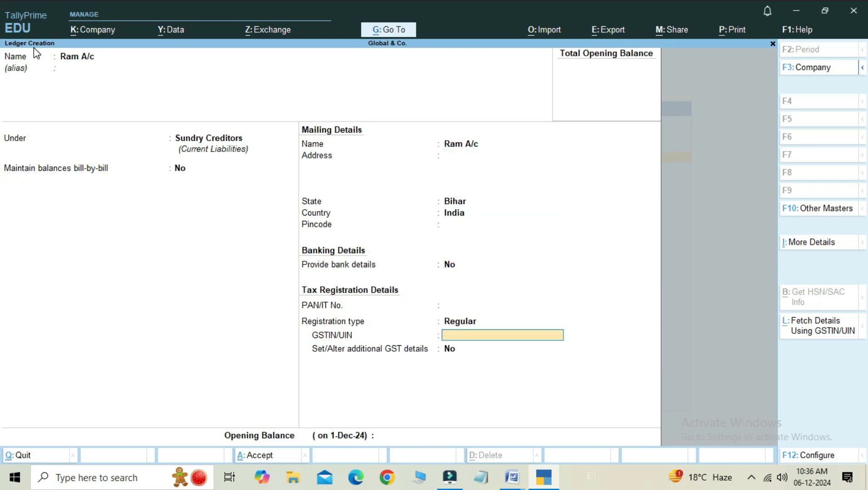
key("Return")
key("Return")
key("Return")
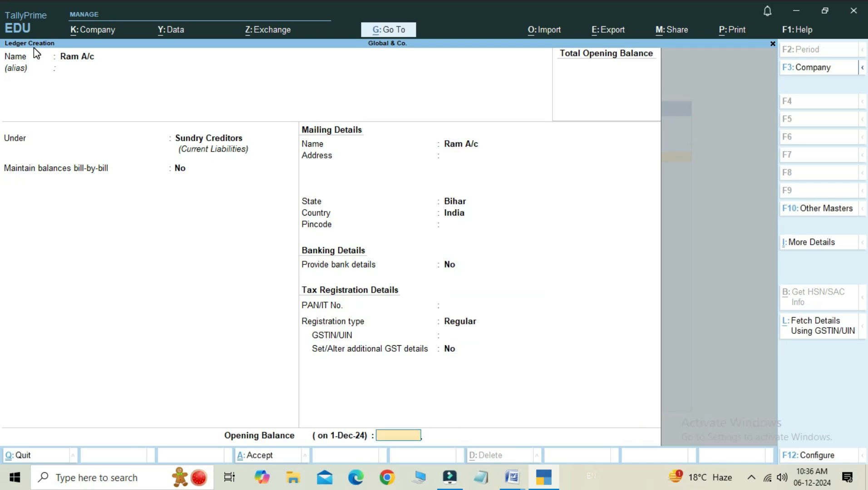
key("Return")
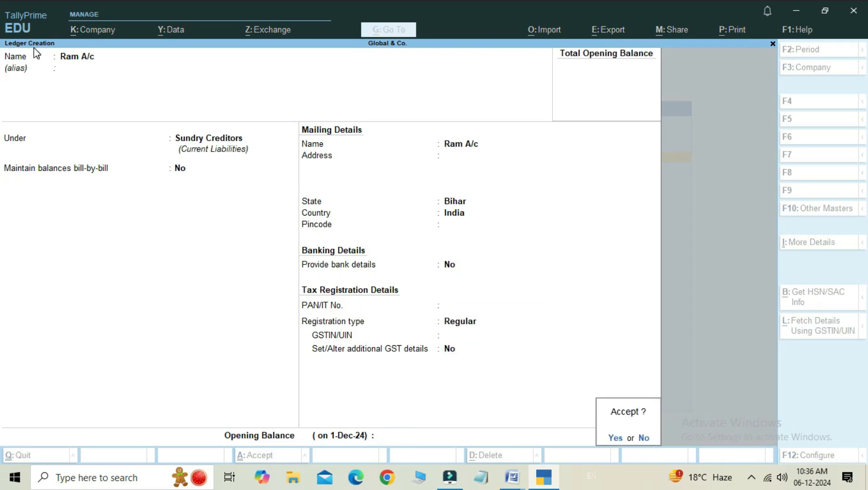
key("Return")
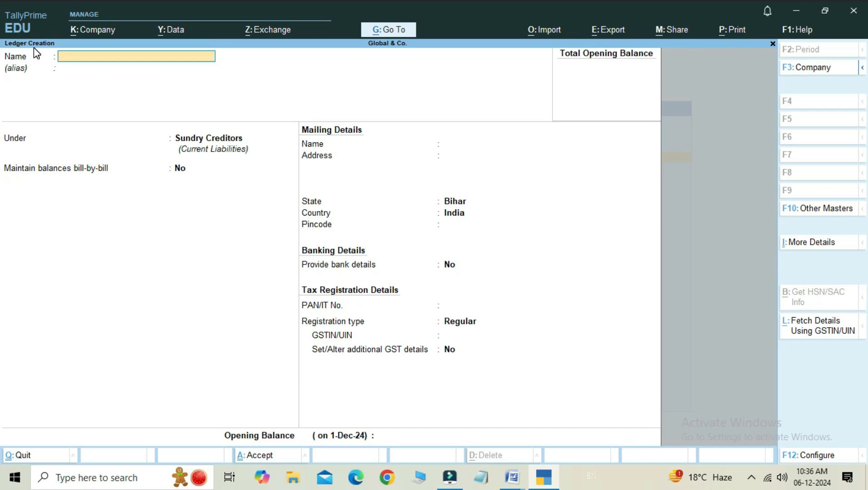
Name a new ledger with the customer's name followed by A/c, leave its alias blank, and classify it under Sundry Debtors
type("Mohan A/c")
key("Return")
key("Return")
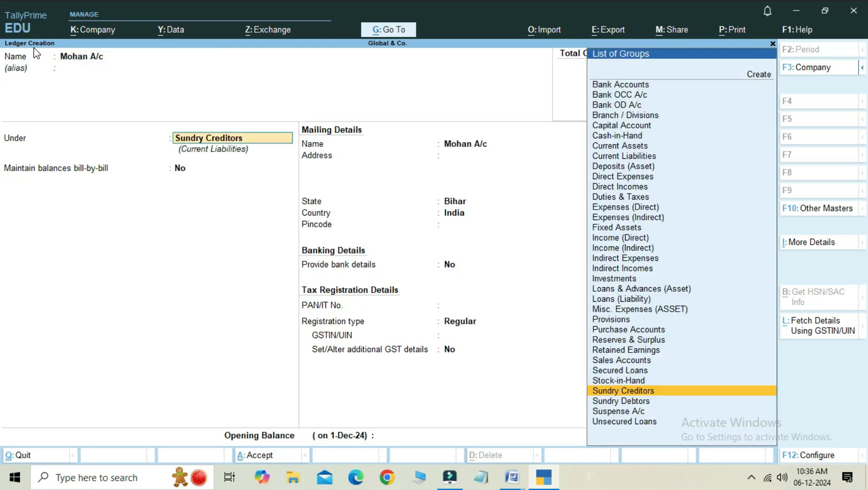
key("Down")
key("Return")
Set bill-by-bill balance maintenance to No for the customer's ledger, and leave its address blank
type("n")
key("Return")
key("Return")
key("Return")
key("Return")
key("Return")
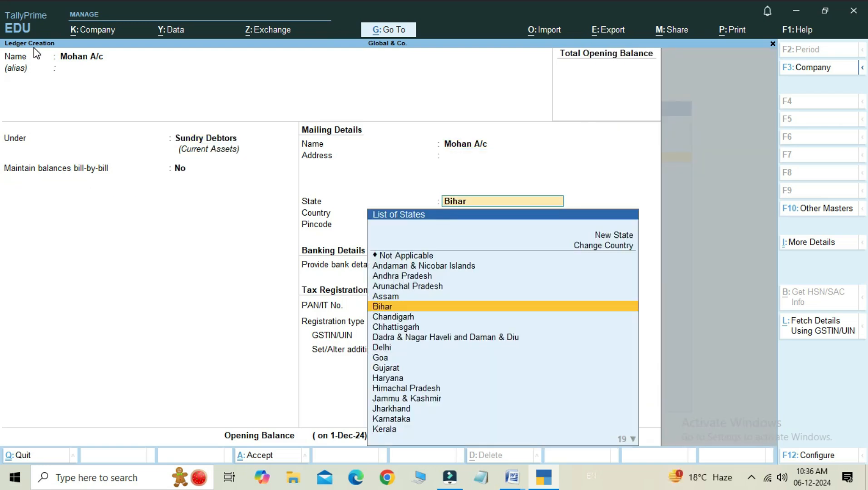
Keep Bihar and Regular registration for the customer's ledger, give no pincode, bank details, PAN, GSTIN or opening balance, and save it
key("Return")
key("Return")
key("Return")
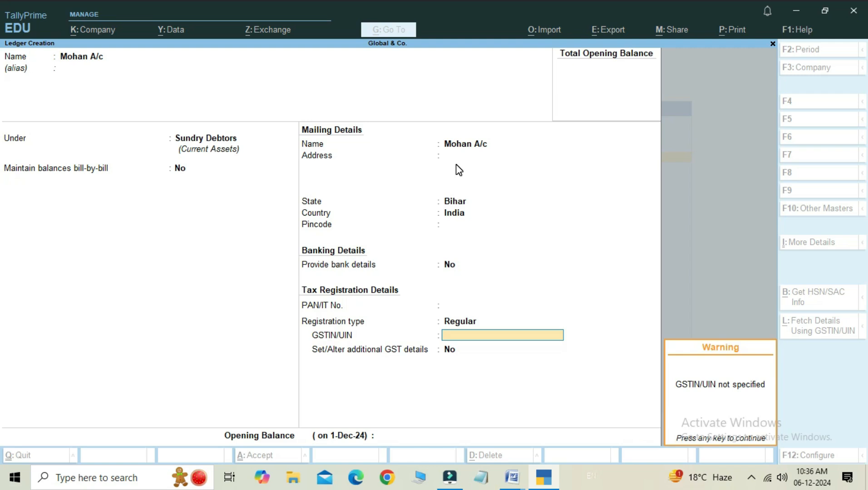
key("Return")
key("Return")
key("Return")
key("Return")
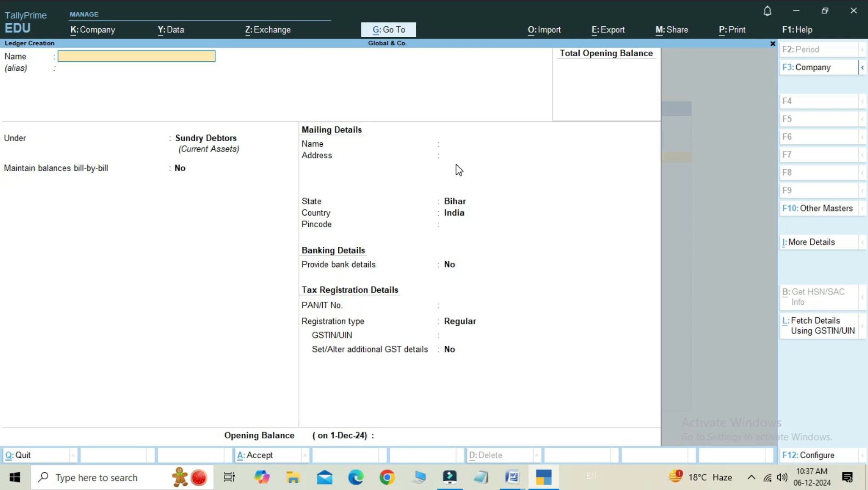
Name a new ledger Sale A/c, leave its alias blank, and classify it under Sales Accounts
type("Sale a/c")
key("Return")
key("Return")
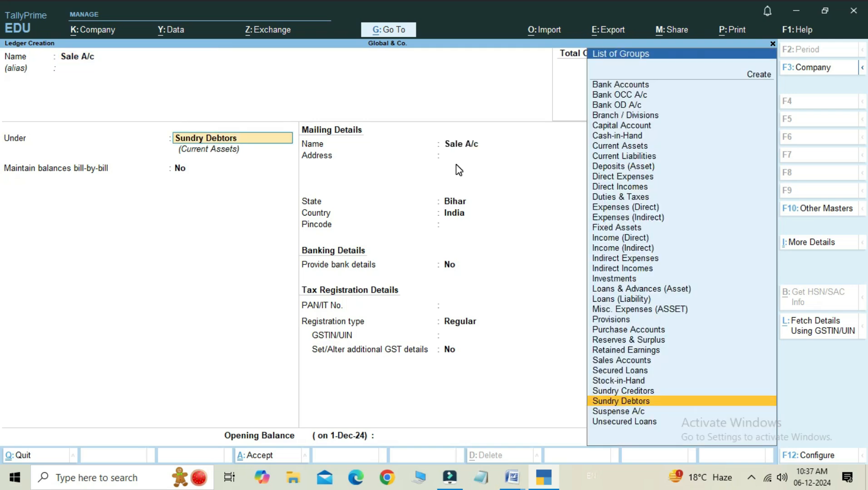
key("Up")
key("Up")
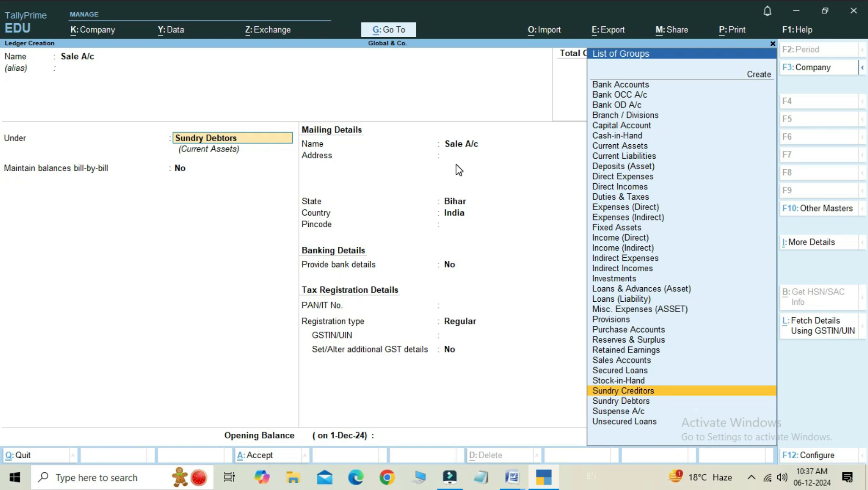
key("Up")
key("Up")
key("Up")
key("Up")
key("Up")
key("Up")
key("Up")
key("Up")
key("Up")
key("Up")
key("Up")
key("Down")
key("Down")
key("Down")
key("Down")
key("Down")
key("Down")
key("Down")
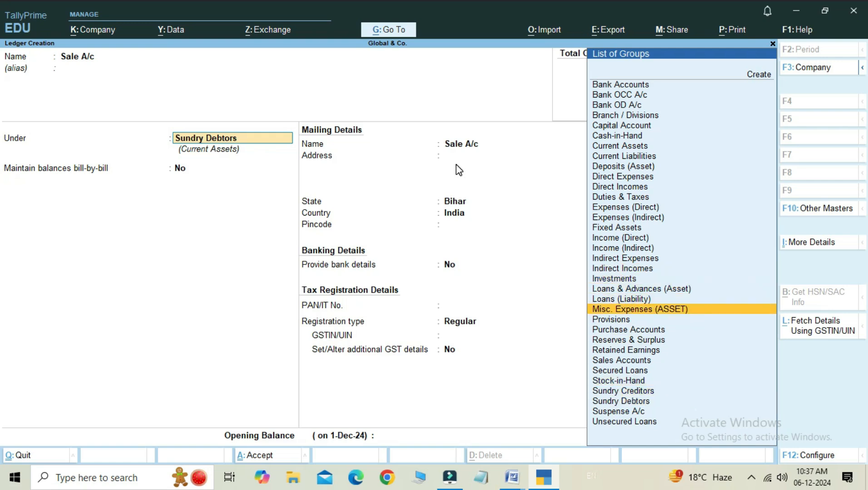
key("Down")
key("Down")
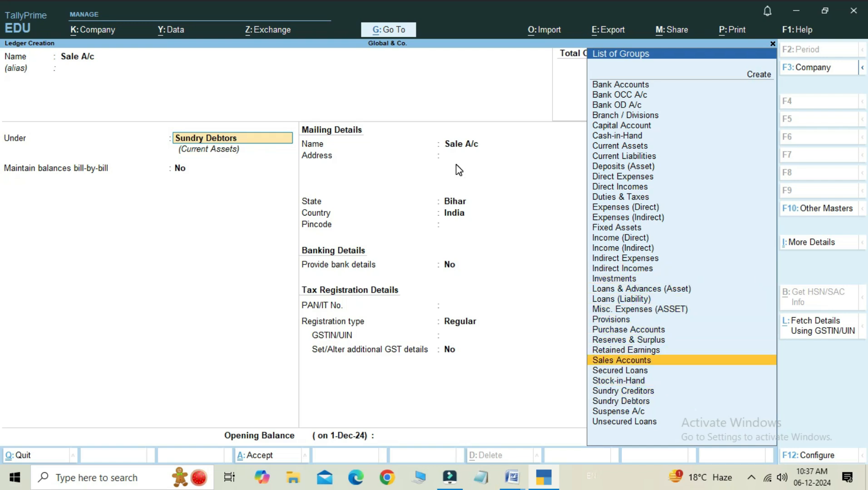
key("Return")
Keep Sale A/c's assessable value inclusion Not Applicable, GST Applicable, and both HSN/SAC and GST rate details As per Company/Group
key("Return")
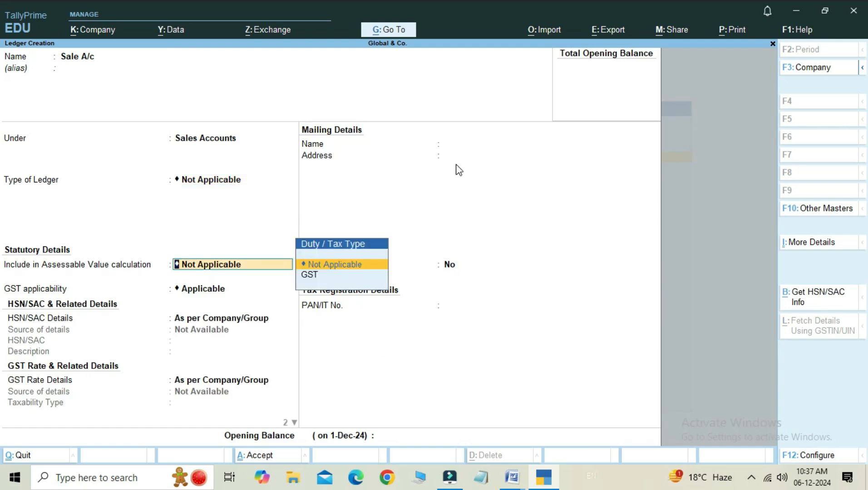
key("Return")
key("Return")
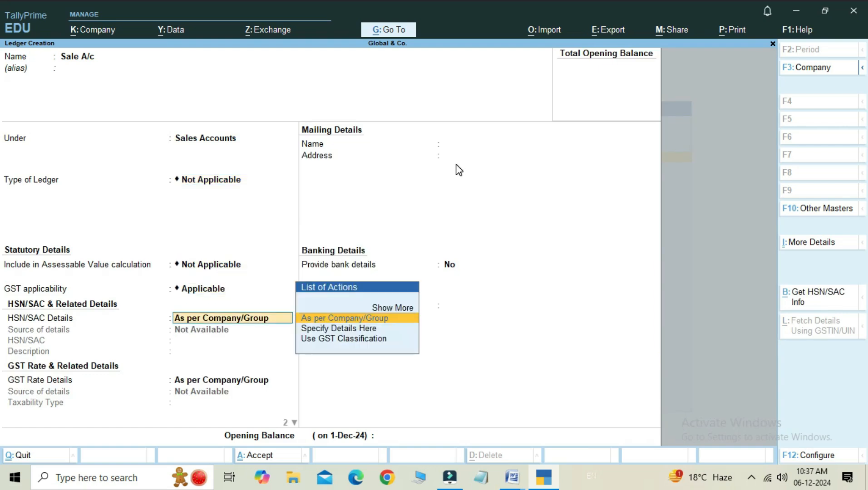
key("Return")
key("Return")
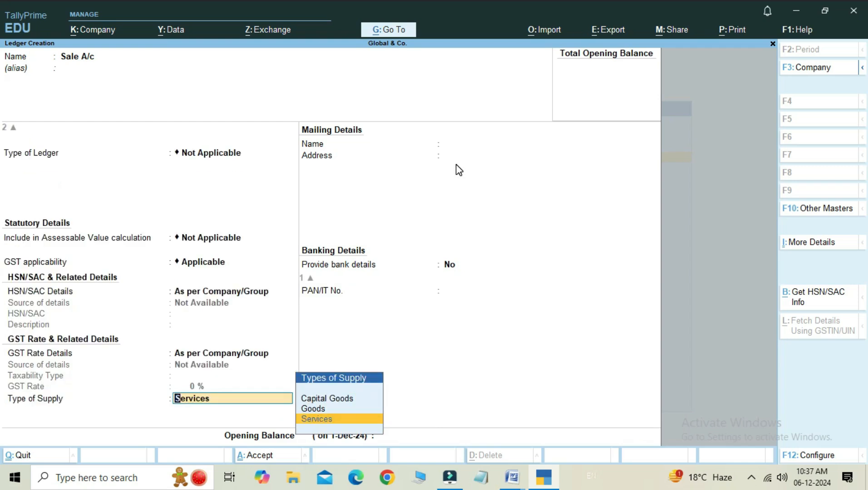
Set Sale A/c's type of supply to Goods, leave its opening balance blank, and save the ledger
key("Up")
key("Return")
key("Return")
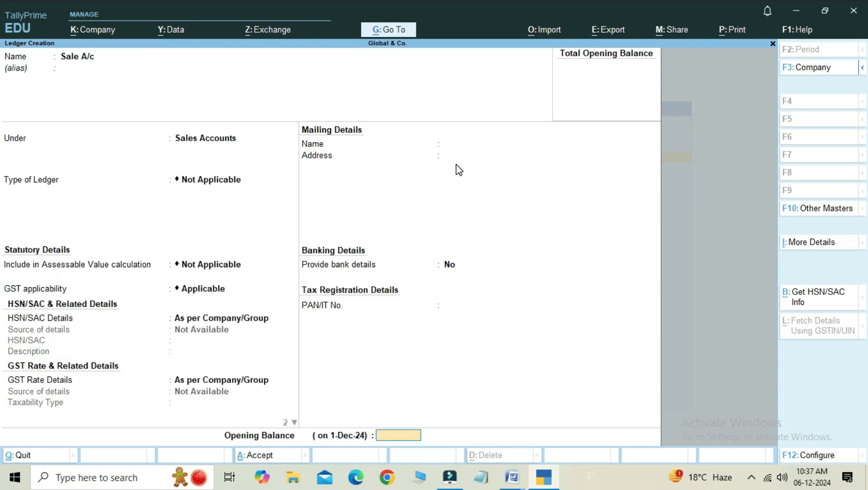
key("Return")
key("Return")
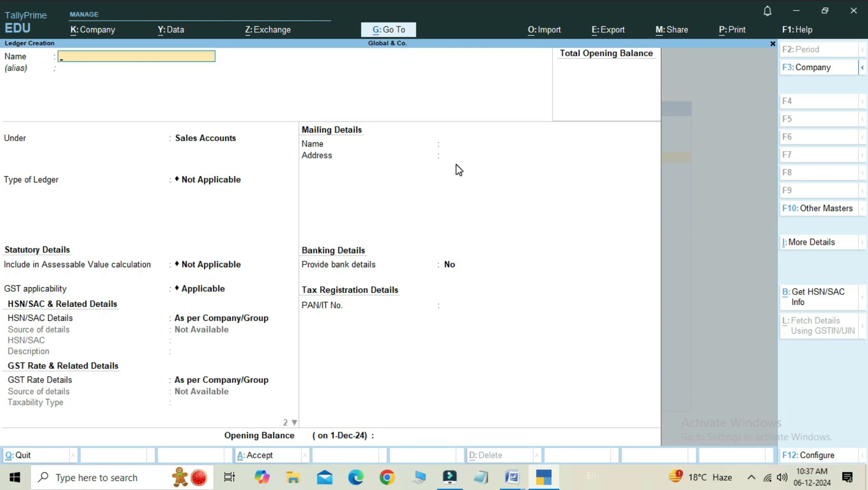
Name a new ledger with the next party's name followed by A/c, leave its alias blank, and classify it under Sundry Creditors
type("Ganesh a")
type("c")
key("Return")
key("Return")
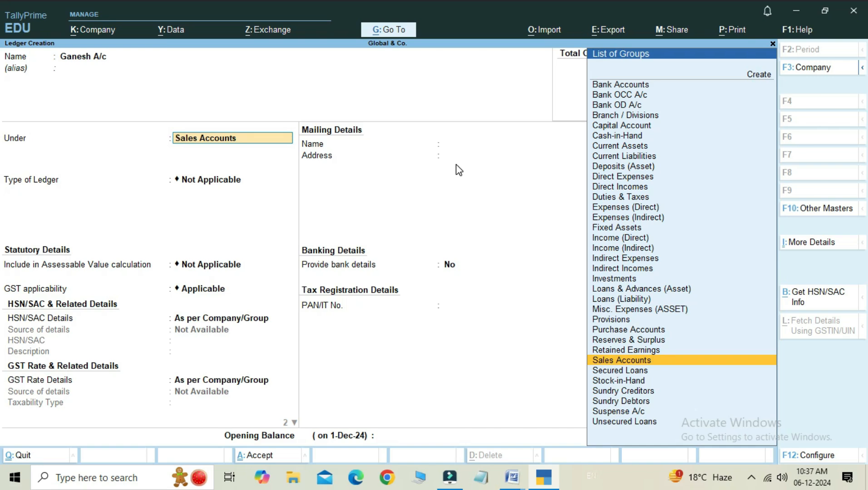
key("Down")
key("Down")
key("Down")
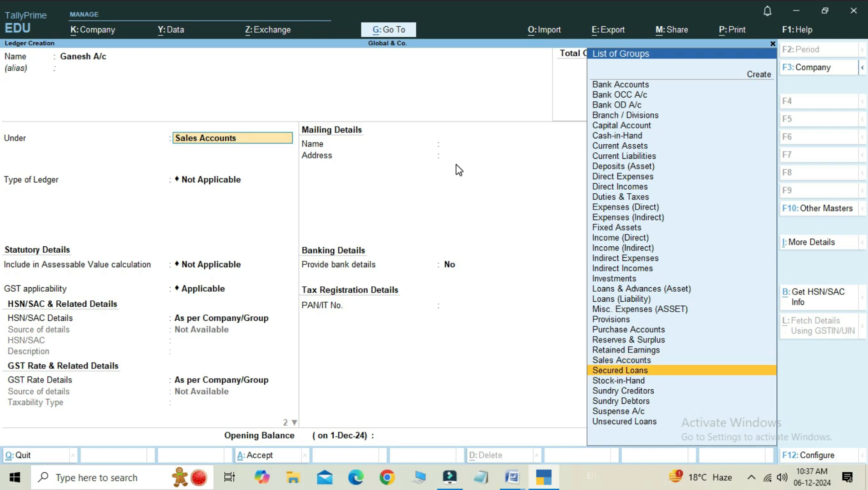
key("Down")
key("Down")
key("Up")
key("Up")
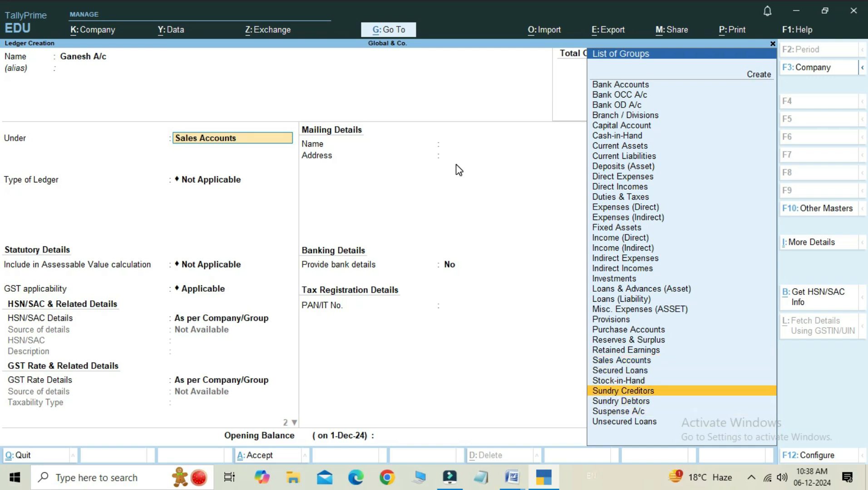
key("Return")
Keep the creditor ledger's bill-by-bill balances No, mailing name as the ledger name, address and pincode blank, state Bihar and country India
key("Return")
key("Return")
key("Return")
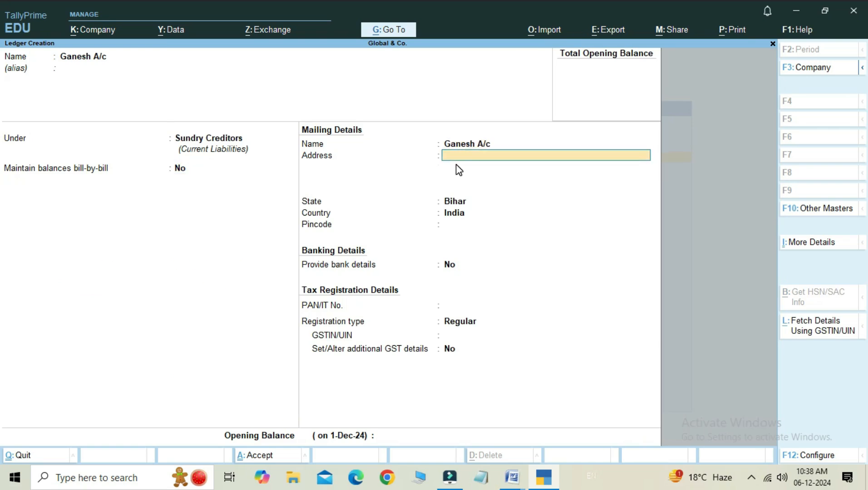
key("Return")
key("Return")
key("Return")
key("Return")
Keep the creditor ledger's bank details No and registration type Regular, leave PAN, GSTIN/UIN and opening balance blank, and save it
key("Return")
key("Return")
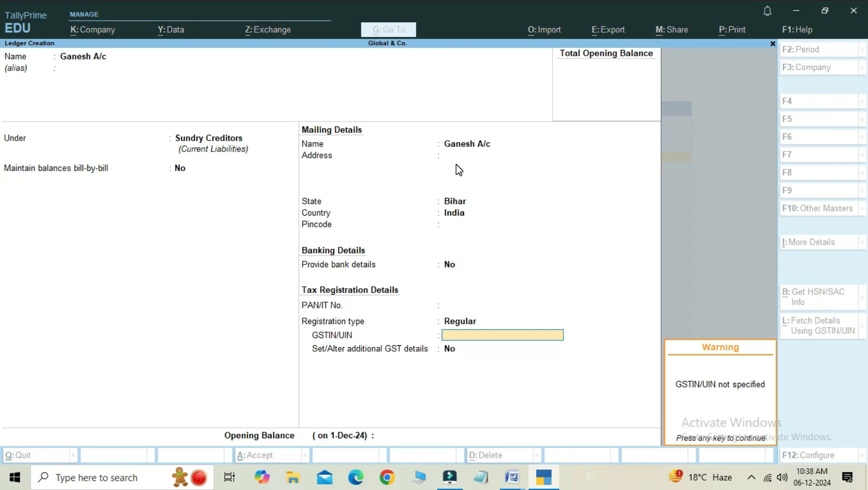
key("Return")
key("Return")
key("Return")
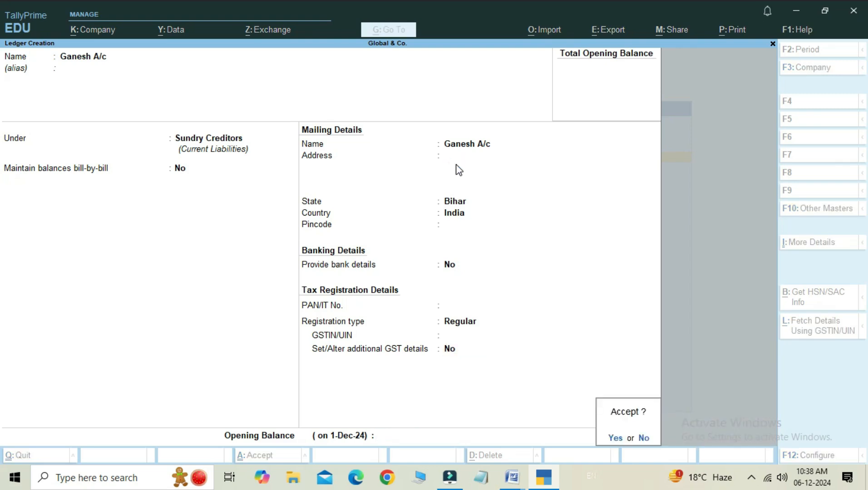
key("Return")
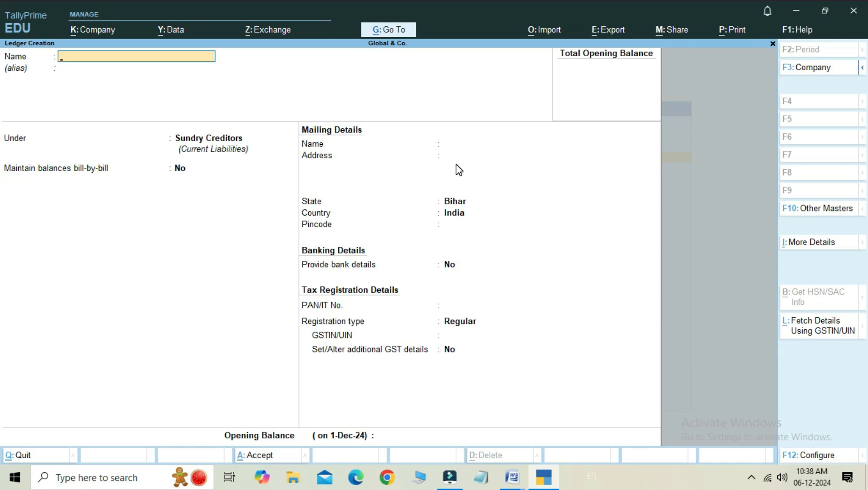
Name a new ledger Rent A/c and leave its alias blank
type("Rra")
key("BackSpace")
type("ent a/c")
key("Return")
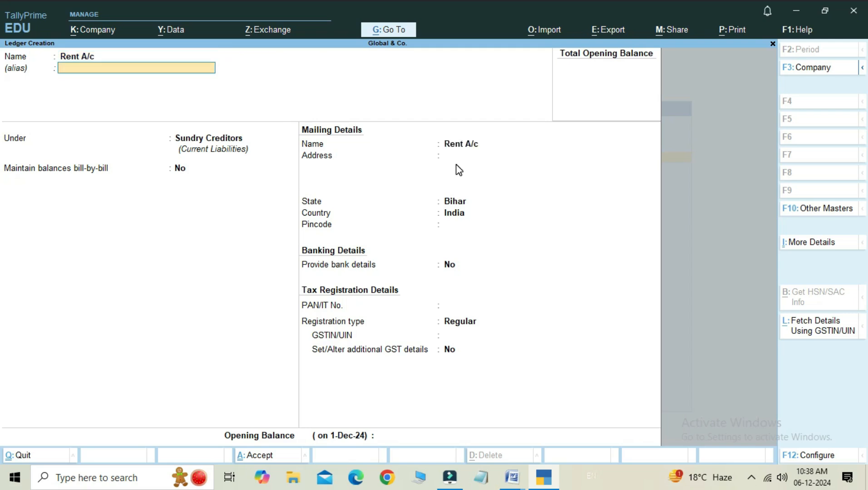
key("Return")
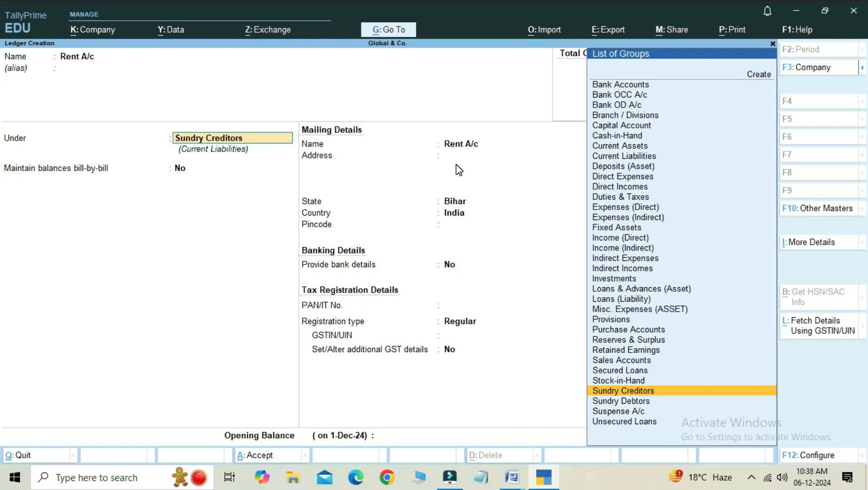
Classify the Rent A/c ledger under the Indirect Expenses group
key("Up")
key("Up")
key("Up")
key("Up")
key("Up")
key("Up")
key("Up")
key("Up")
key("Up")
key("Up")
key("Up")
key("Up")
key("Up")
key("Up")
key("Up")
key("Up")
key("Up")
key("Up")
key("Up")
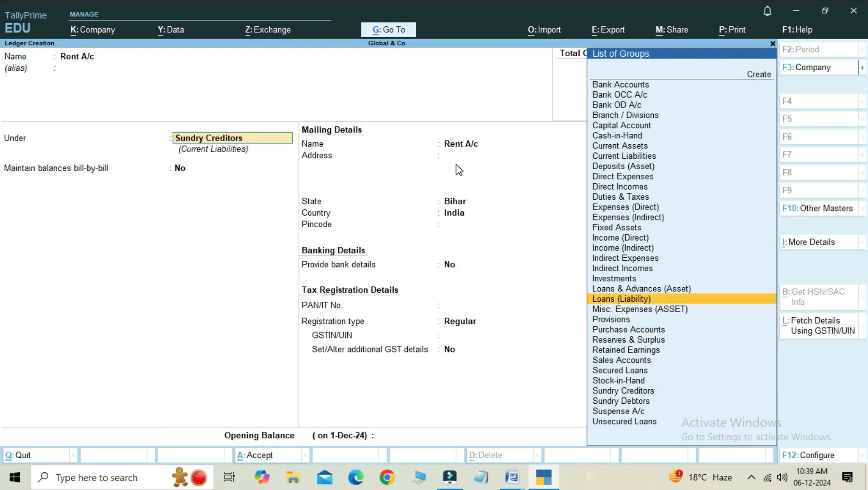
key("Up")
key("Up")
key("Up")
key("Up")
key("Up")
key("Down")
key("Down")
key("Down")
key("Down")
key("Down")
key("Down")
key("Down")
key("Down")
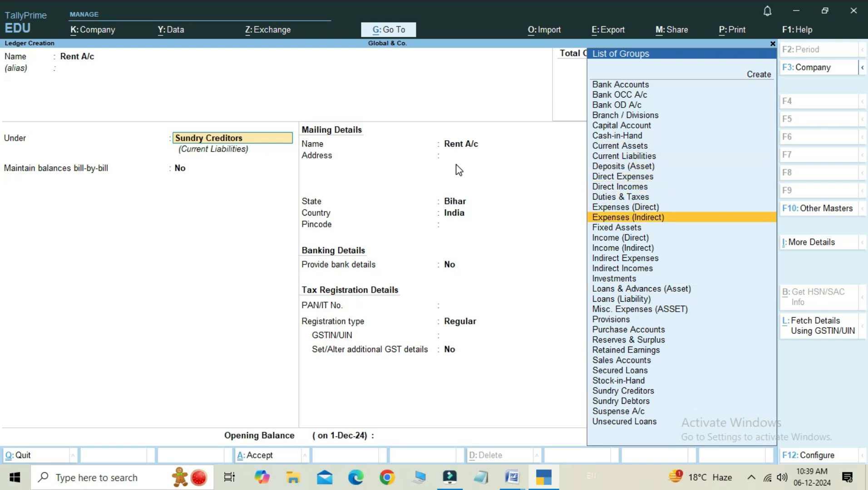
key("Down")
key("Down")
key("Down")
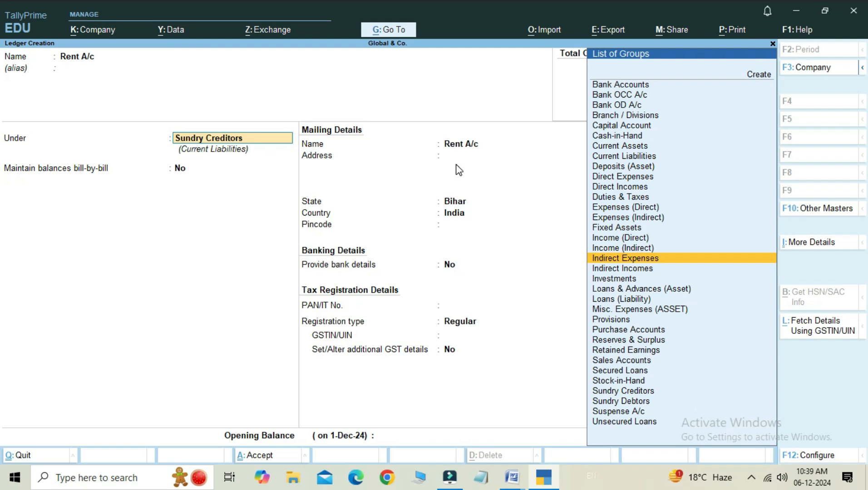
key("Return")
Keep Rent A/c's assessable value inclusion Not Applicable, GST Applicable, HSN/SAC and GST rate details As per Company/Group, and supply type Services
key("Return")
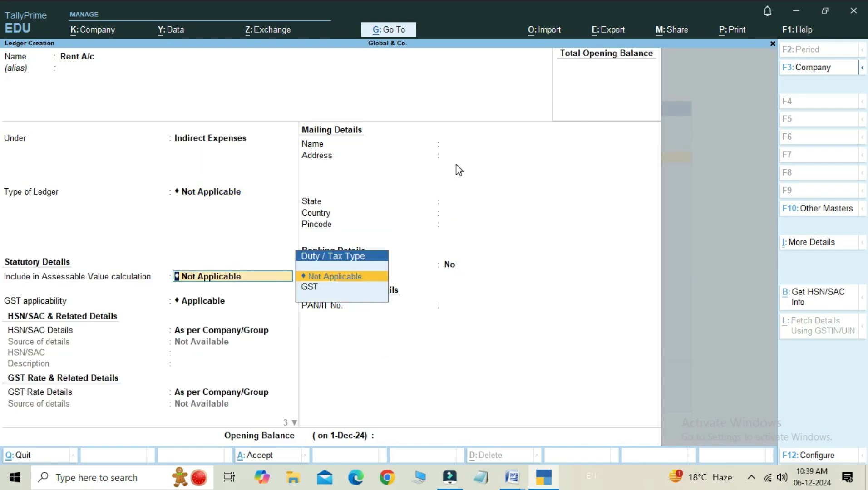
key("Return")
key("Return")
key("Return")
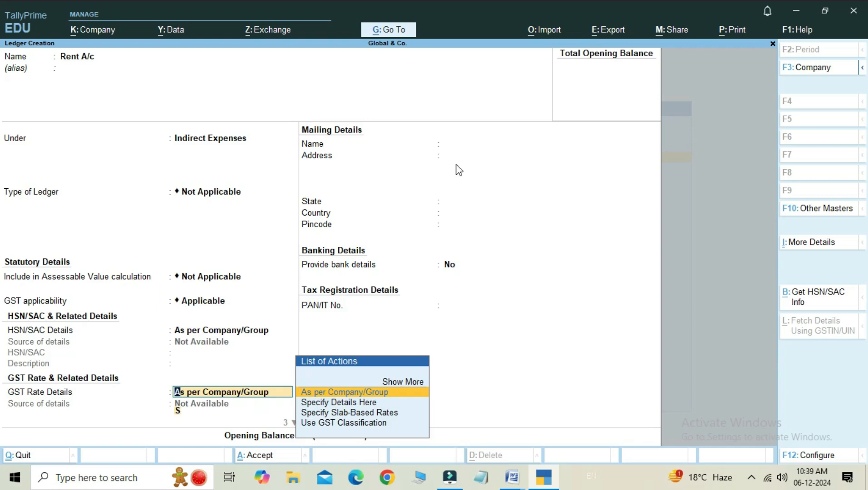
key("Return")
key("Return")
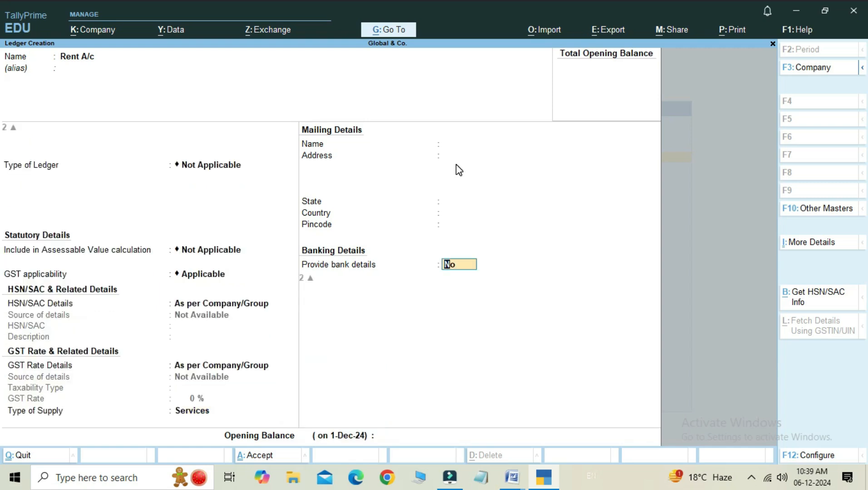
Keep Rent A/c's bank details No, leave its PAN and opening balance blank, and save the ledger
key("Return")
key("Return")
key("Return")
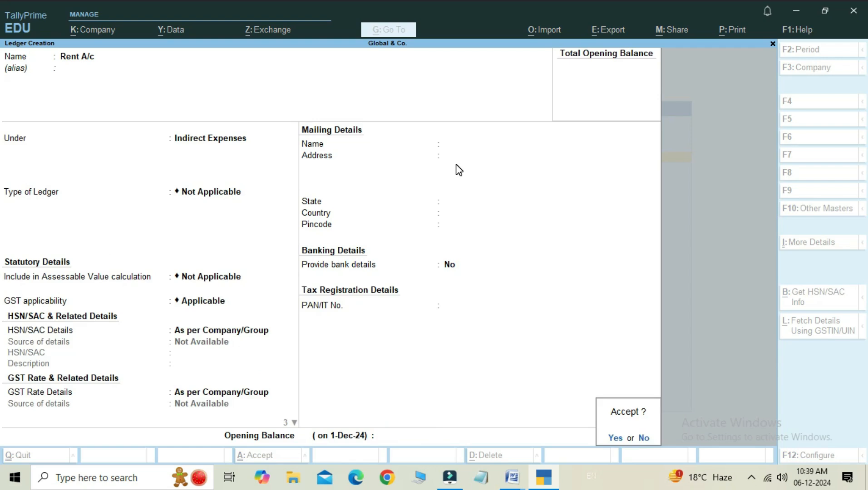
key("Return")
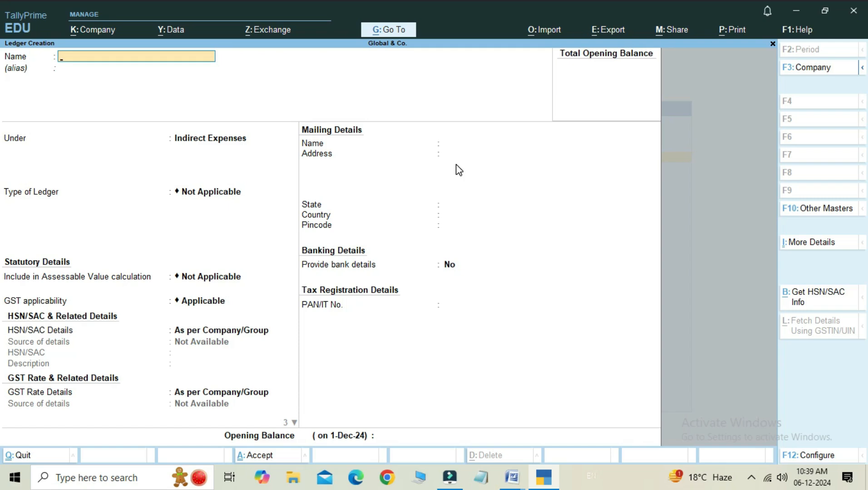
Review the existing Sale A/c, Rent A/c, Purchase A/c and Profit & Loss A/c ledgers, and close the ledger alteration view
key("Escape")
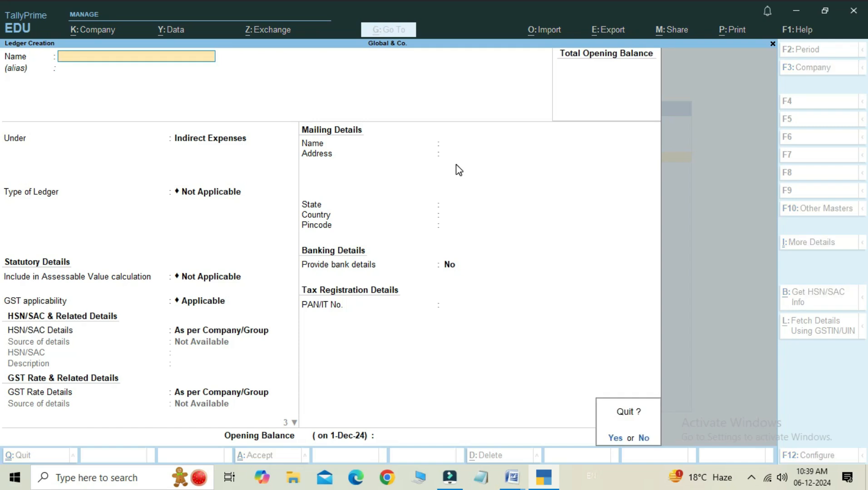
key("Page_Up")
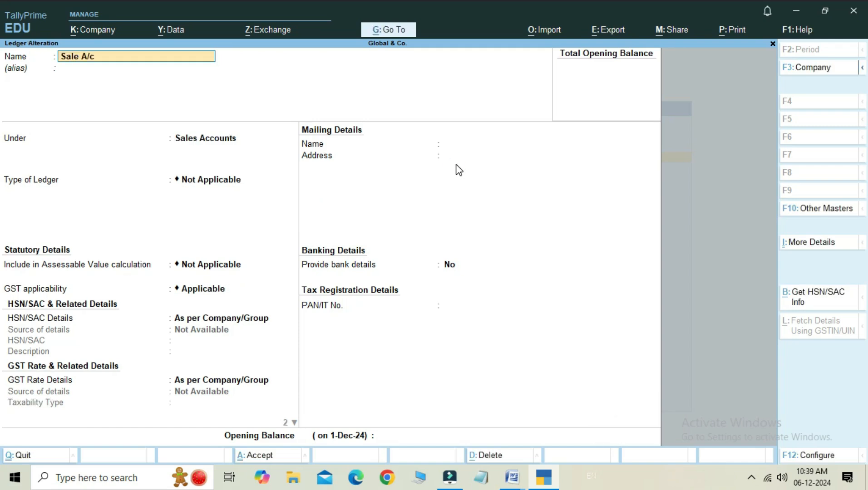
key("Page_Up")
key("Escape")
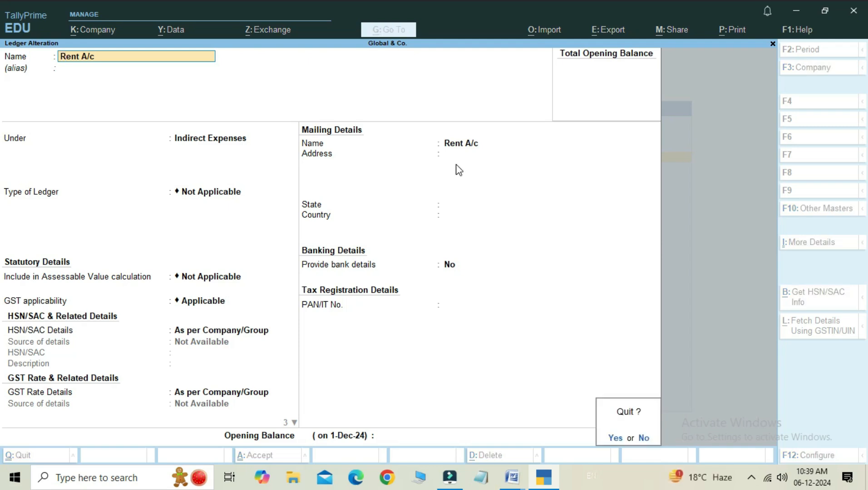
key("Page_Up")
key("Page_Up")
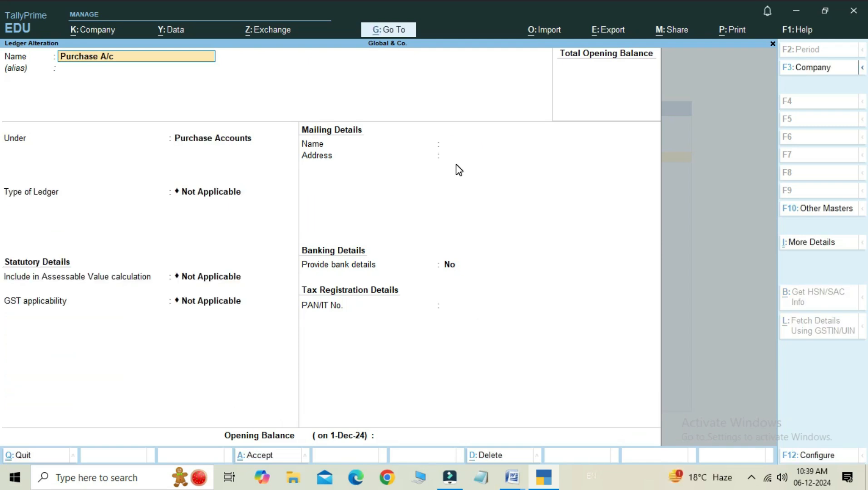
key("Escape")
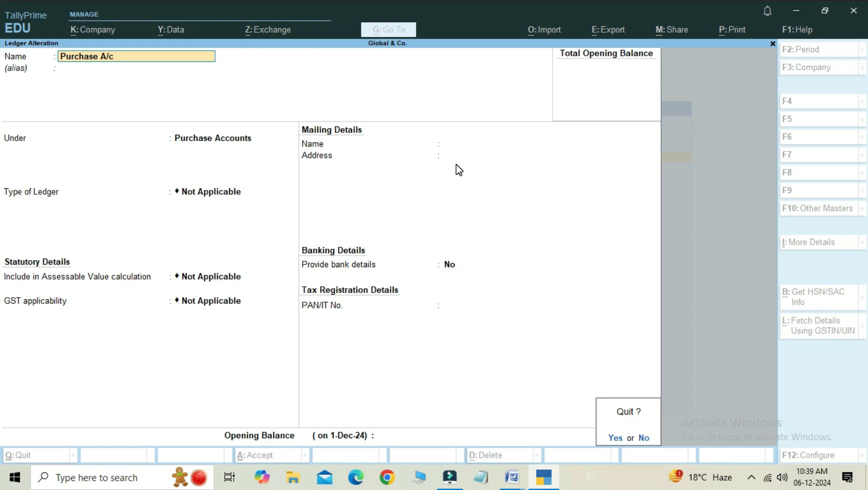
key("Page_Up")
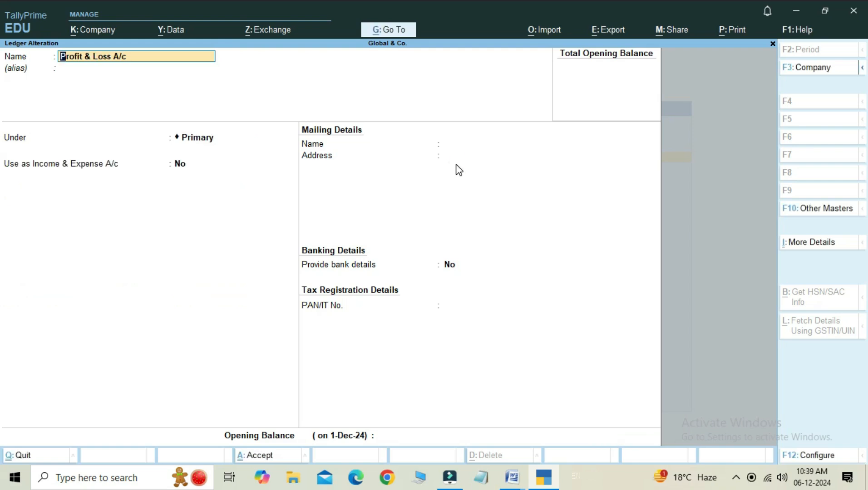
key("Escape")
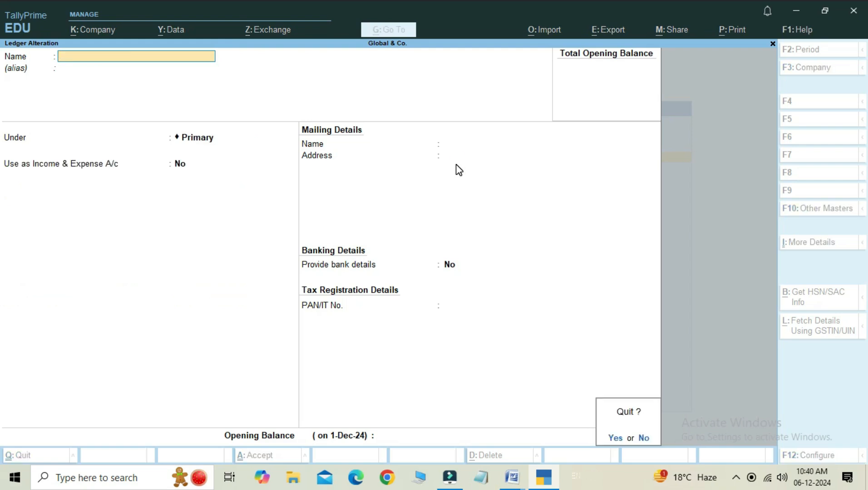
key("y")
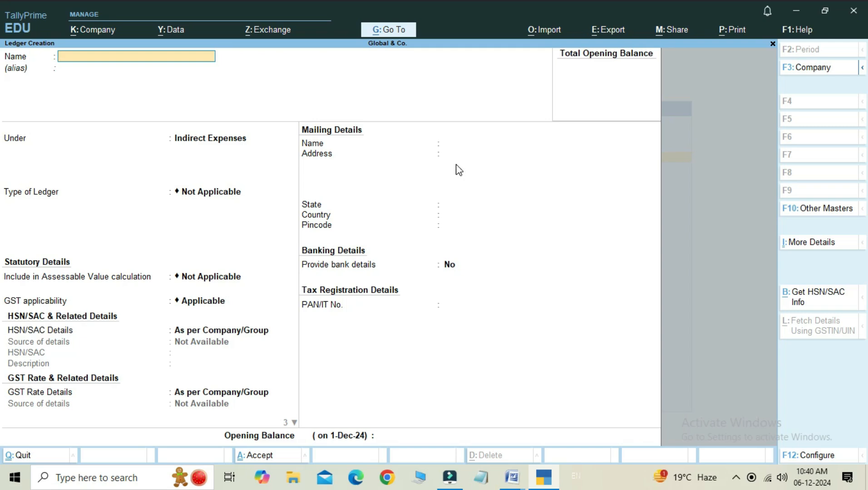
Leave ledger creation and return to the Gateway of Tally
key("Escape")
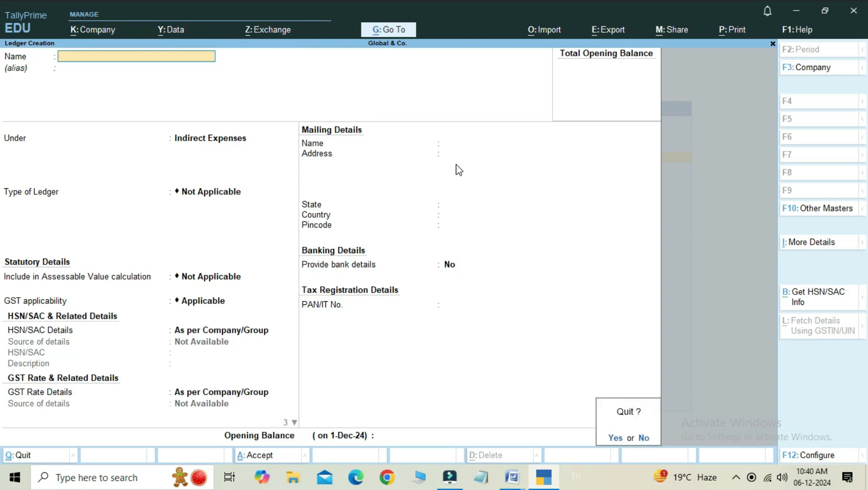
key("y")
key("Escape")
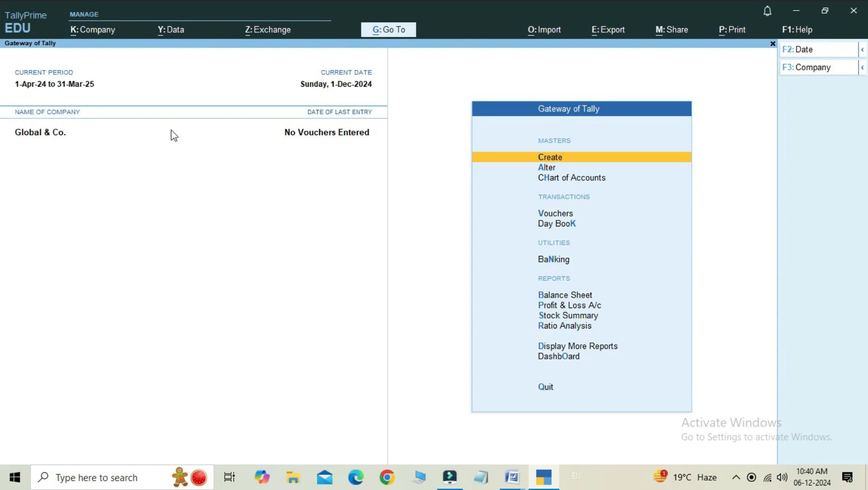
Open a blank creation form for a Ledger master
left_click(547, 159)
key("Down")
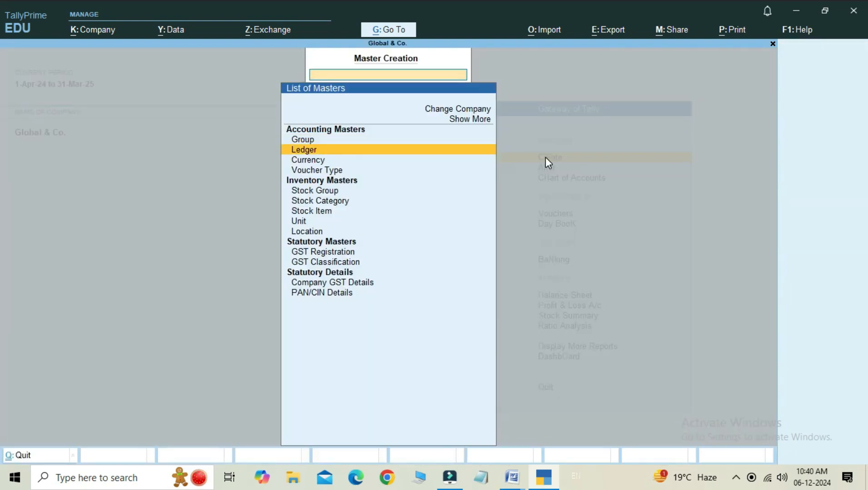
key("Return")
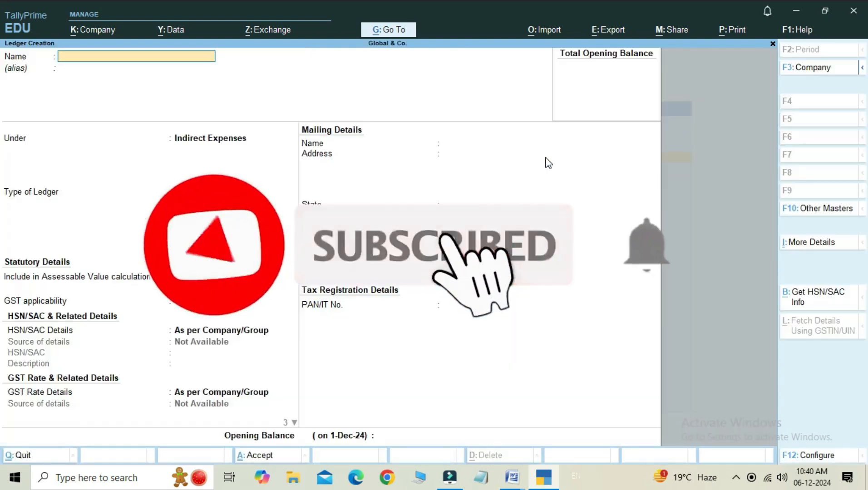